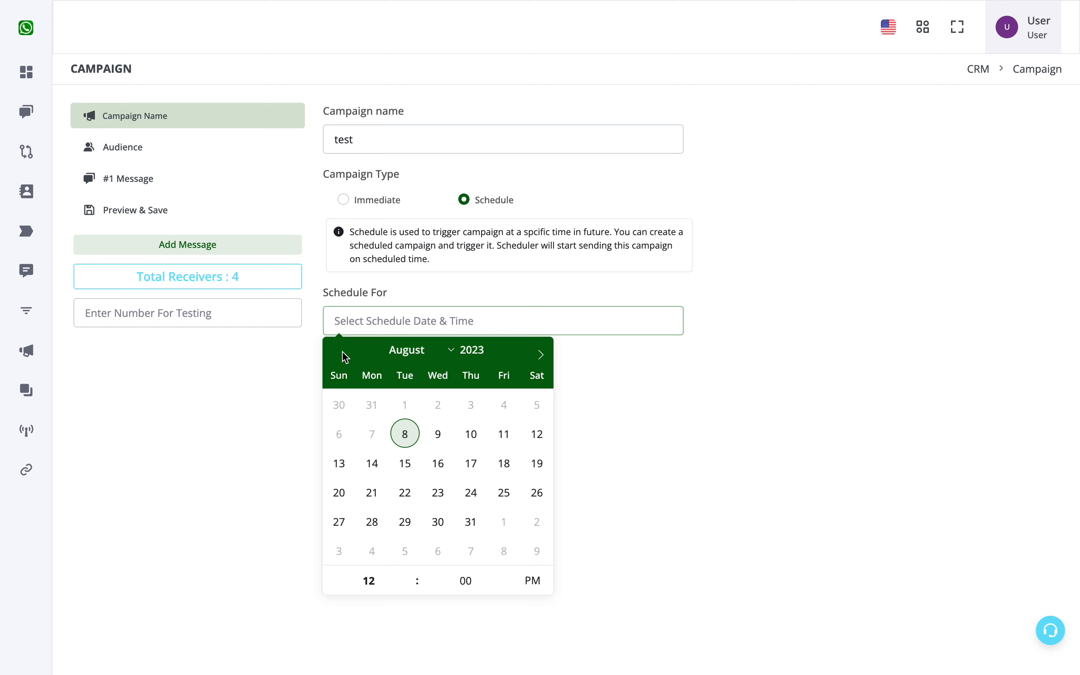
# Dismiss the schedule date picker and set the campaign type to Immediate
pyautogui.click(746, 469)
pyautogui.click(392, 198)
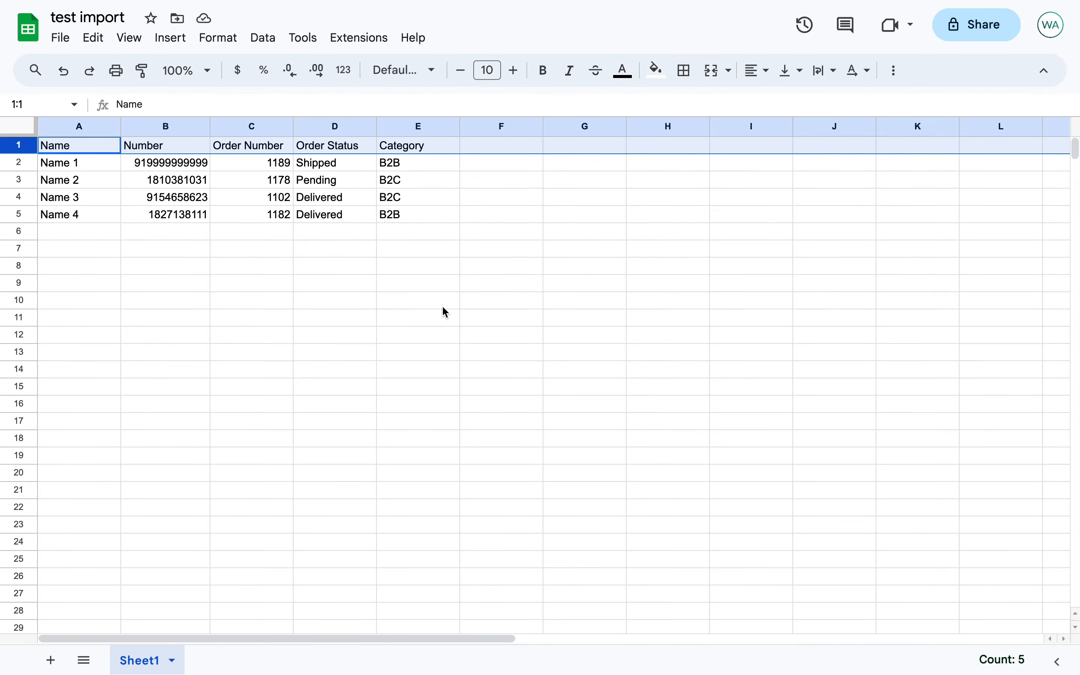
# Switch to the test import sheet in Google Sheets and examine the Category values of the contacts
pyautogui.click(428, 185)
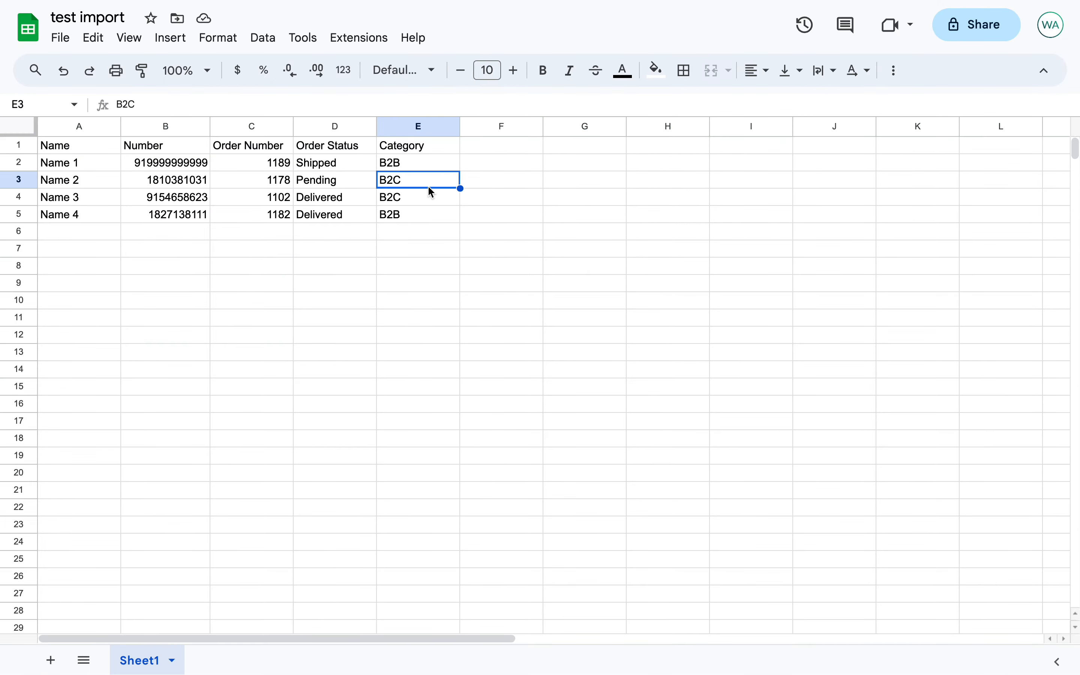
pyautogui.click(409, 207)
pyautogui.click(410, 183)
pyautogui.click(409, 202)
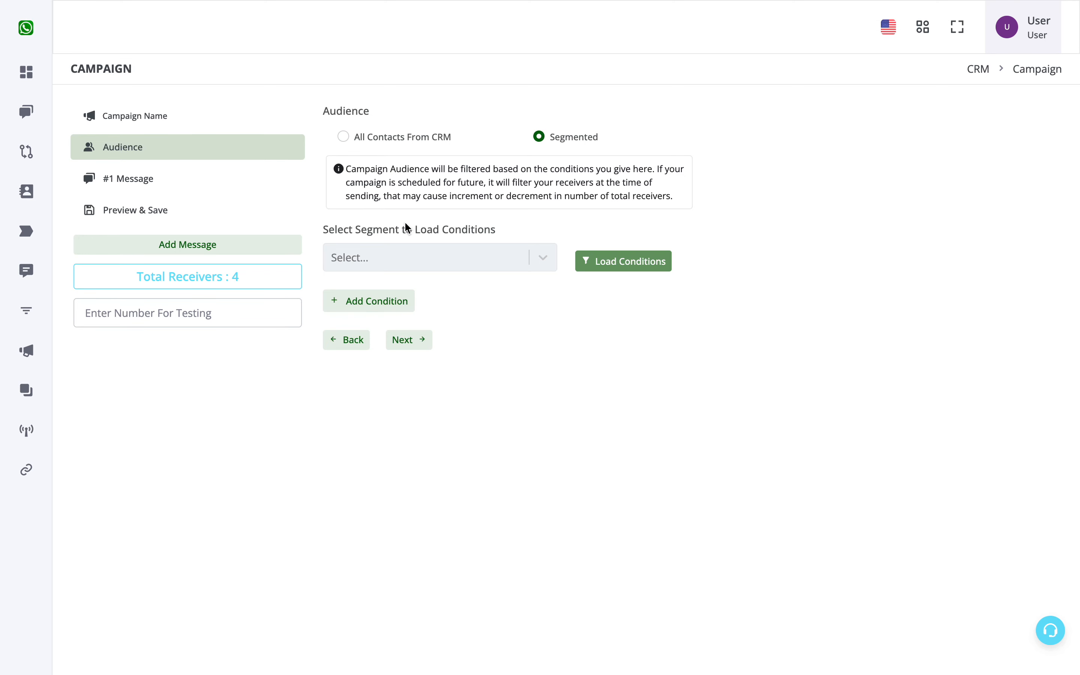
# Back in the campaign's segmented audience, add a condition where category is B2C
pyautogui.click(399, 304)
pyautogui.click(411, 330)
pyautogui.click(380, 393)
pyautogui.click(599, 330)
pyautogui.click(558, 358)
pyautogui.click(759, 329)
pyautogui.write('B2C')
pyautogui.moveTo(739, 329); pyautogui.dragTo(714, 330)
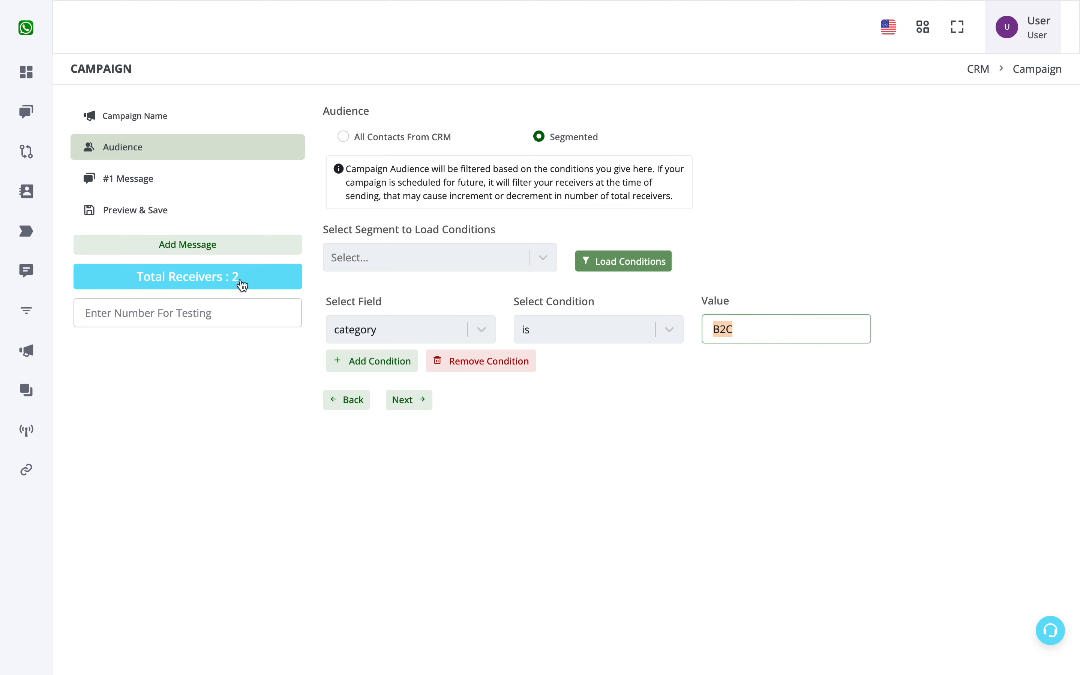
# Check which saved segments are available for loading audience conditions
pyautogui.click(726, 420)
pyautogui.moveTo(324, 230); pyautogui.dragTo(513, 244)
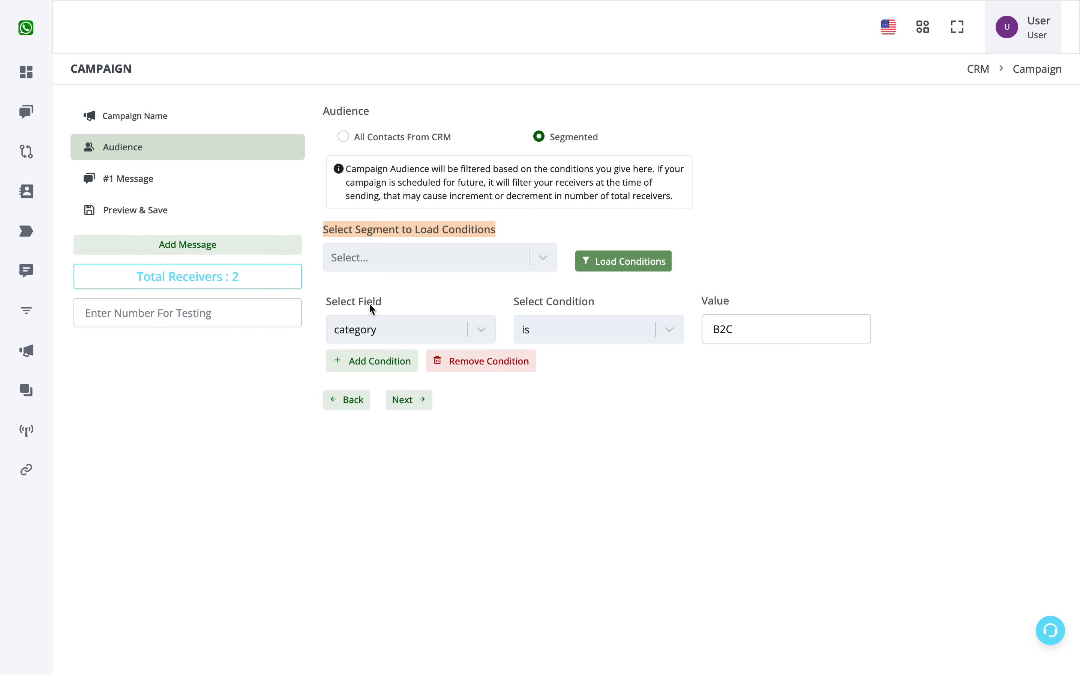
pyautogui.click(441, 261)
pyautogui.click(651, 230)
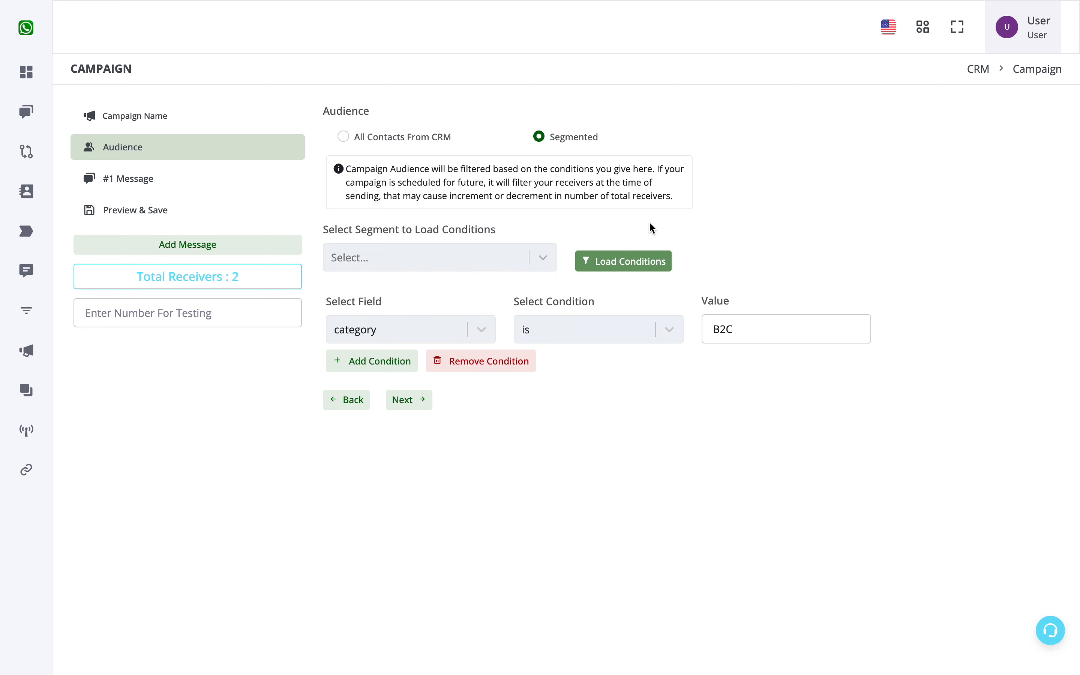
# Go to the CRM's segments and start a new segment titled B2B
pyautogui.moveTo(20, 312)
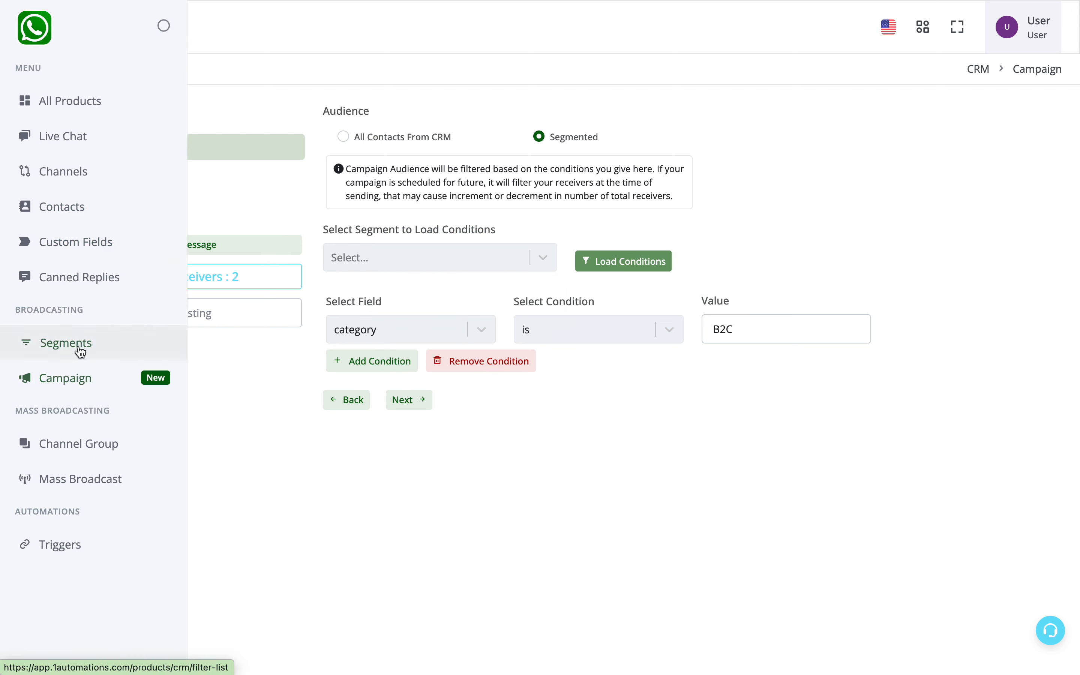
pyautogui.click(79, 348)
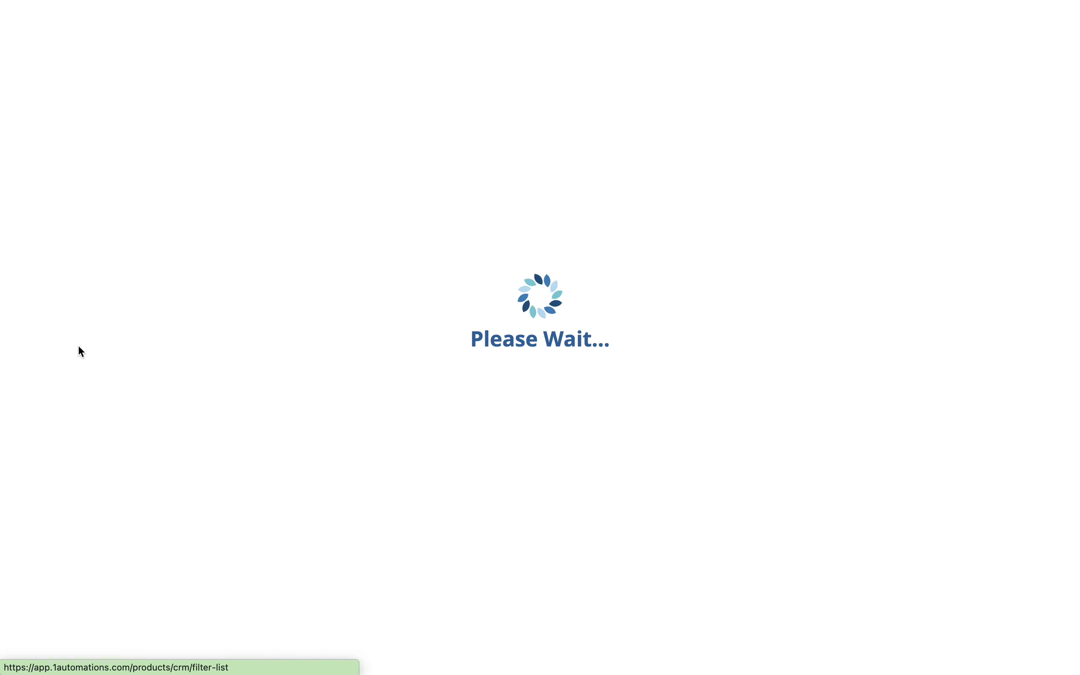
pyautogui.click(984, 131)
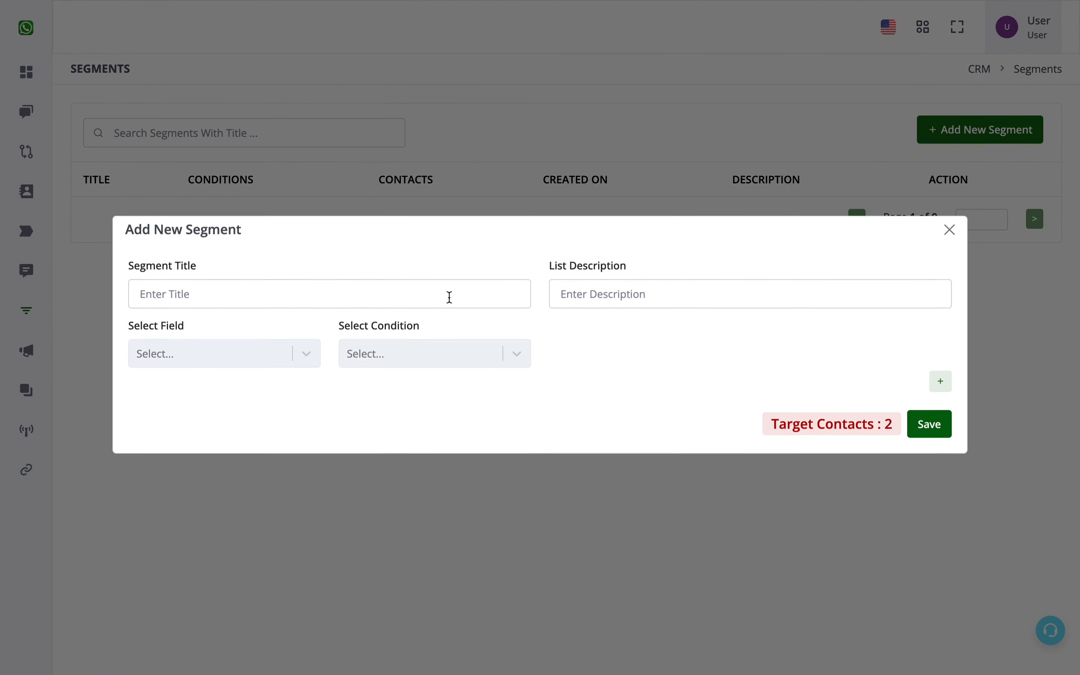
pyautogui.click(380, 294)
pyautogui.write('B2B')
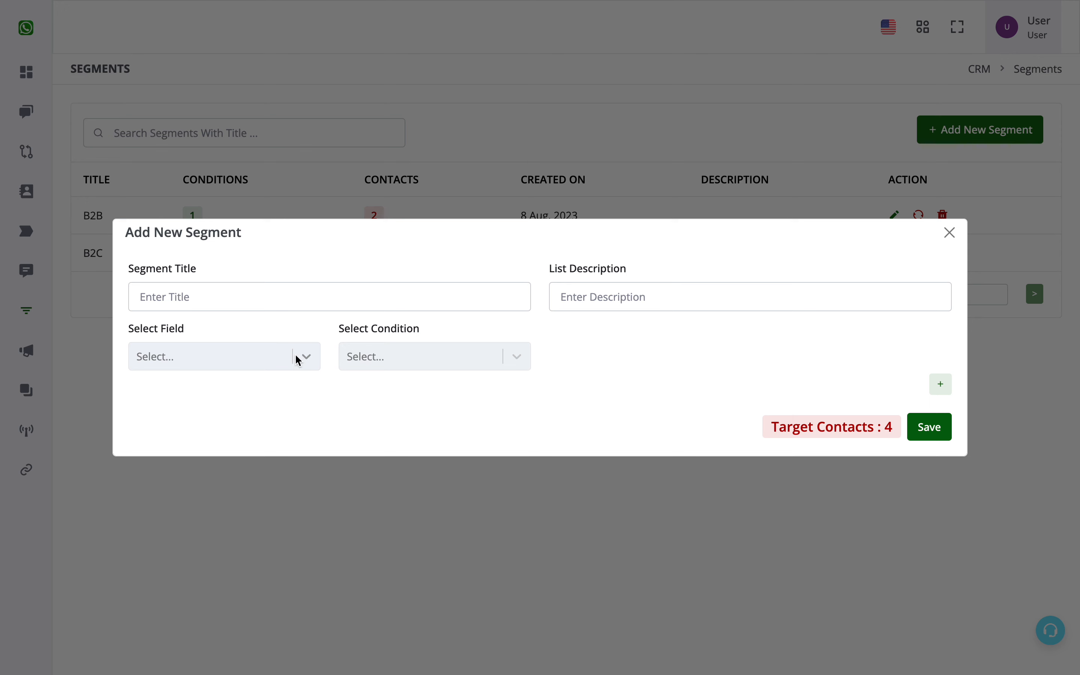
# Set the new segment's first condition to category is B2B
pyautogui.click(294, 357)
pyautogui.scroll(-1, 247, 508)
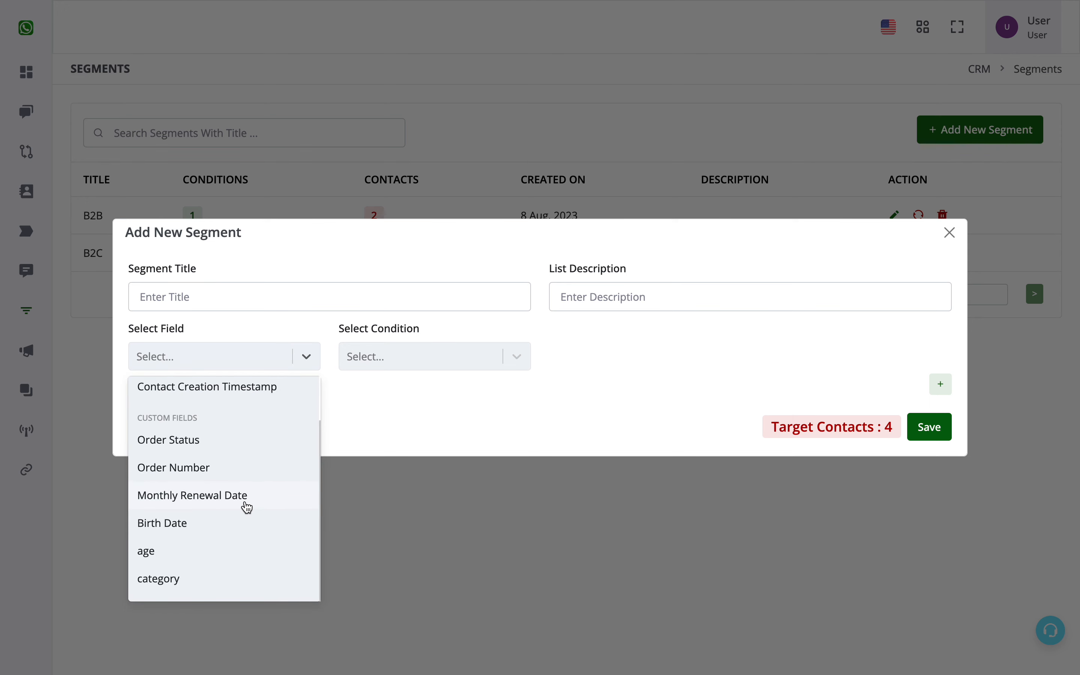
pyautogui.click(224, 580)
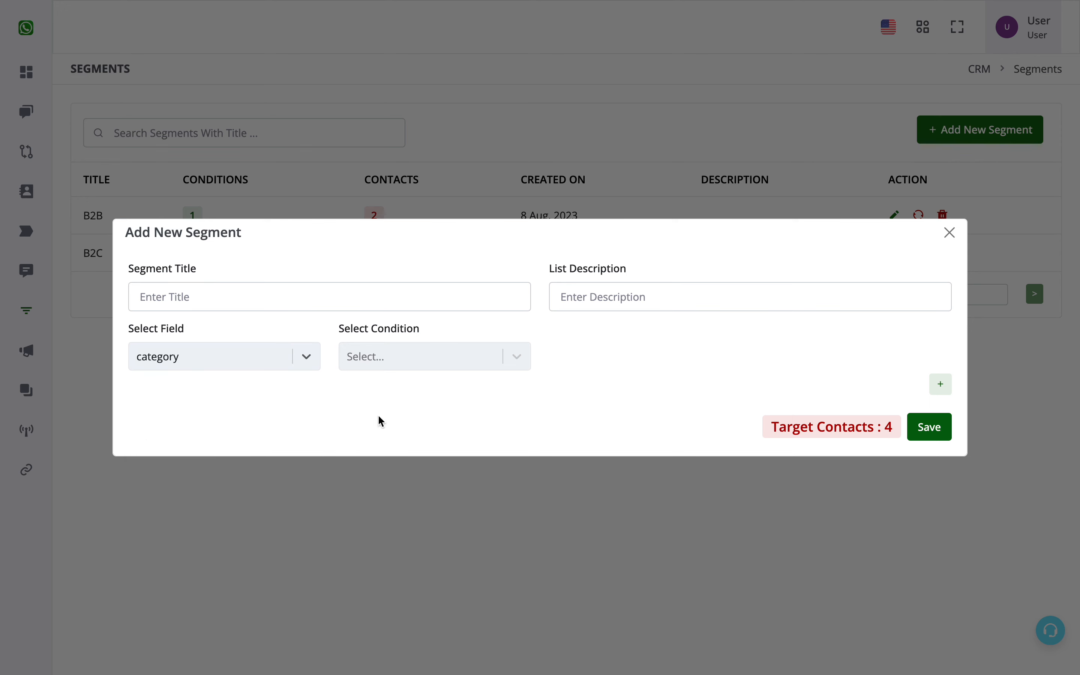
pyautogui.click(460, 363)
pyautogui.click(392, 548)
pyautogui.click(644, 357)
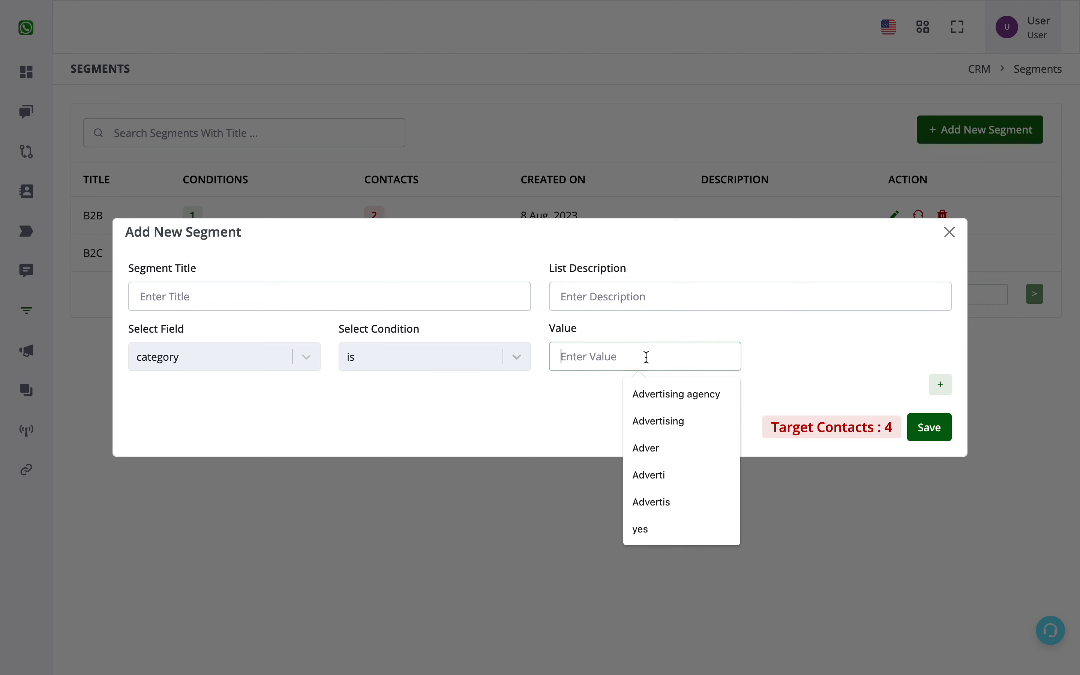
pyautogui.write('B2')
pyautogui.click(642, 394)
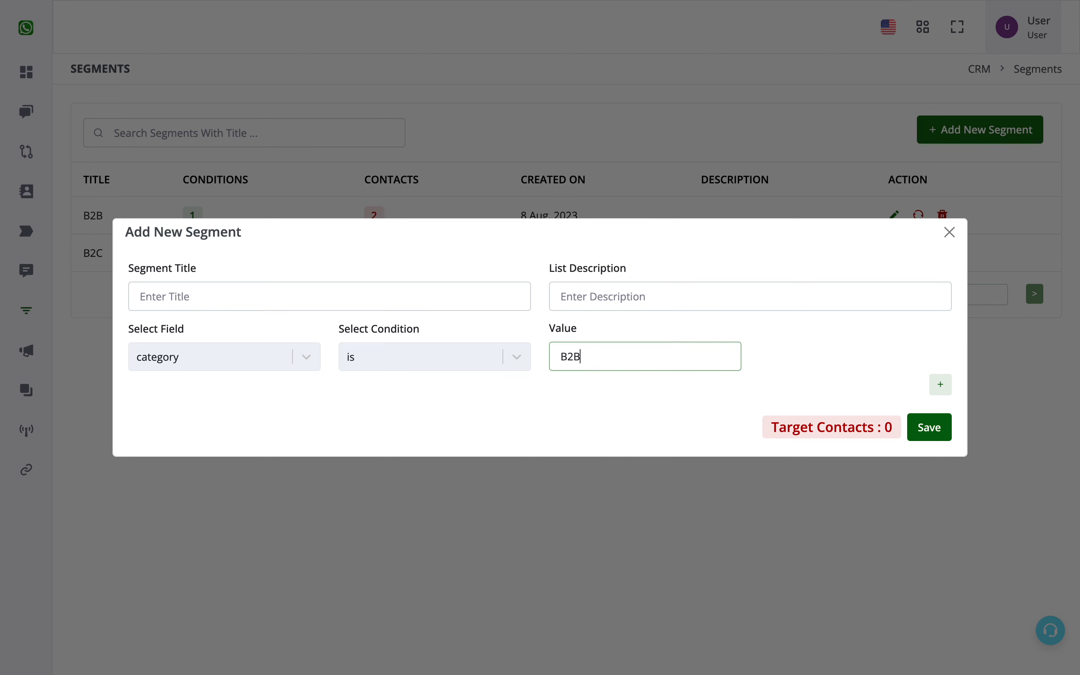
# Add a second segment condition joined with OR, where category is B2C
pyautogui.click(941, 385)
pyautogui.click(160, 399)
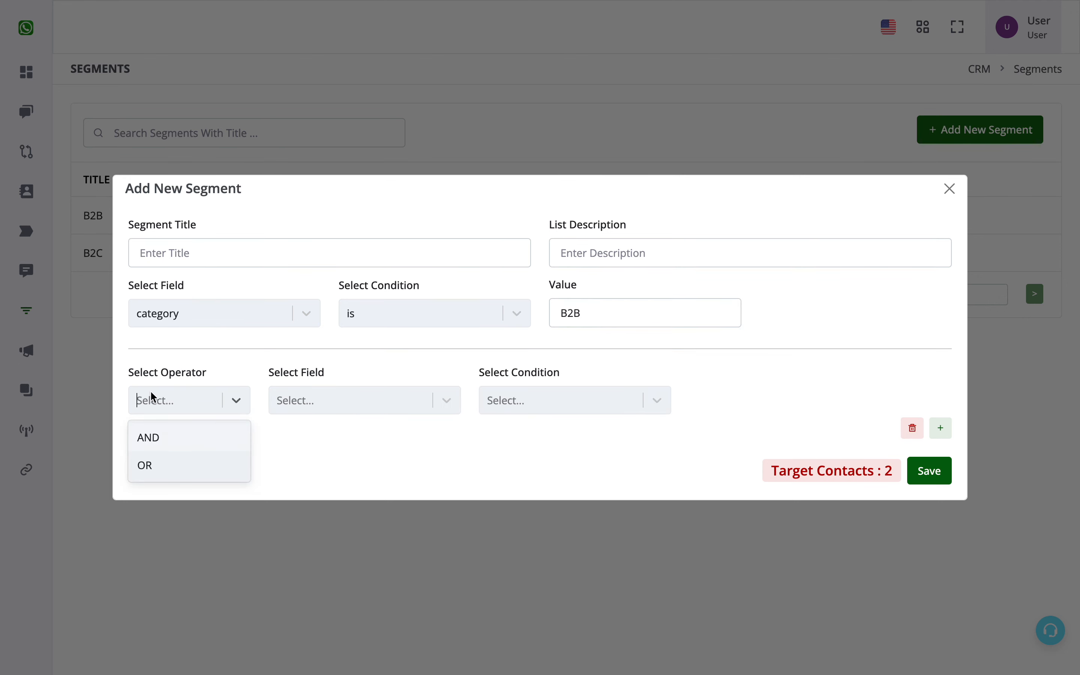
pyautogui.click(170, 465)
pyautogui.click(352, 400)
pyautogui.click(563, 400)
pyautogui.click(526, 438)
pyautogui.click(785, 401)
pyautogui.write('B2C')
# Title the segment "B2B and B2C" and save it
pyautogui.click(329, 253)
pyautogui.write('B2')
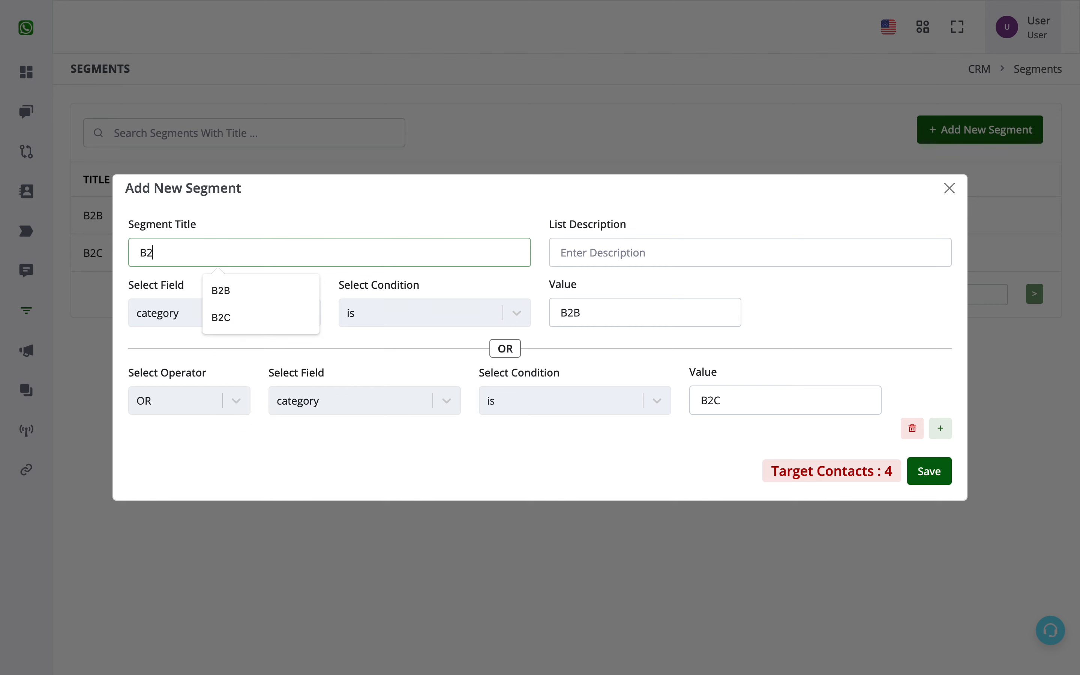
pyautogui.write('B and B2C')
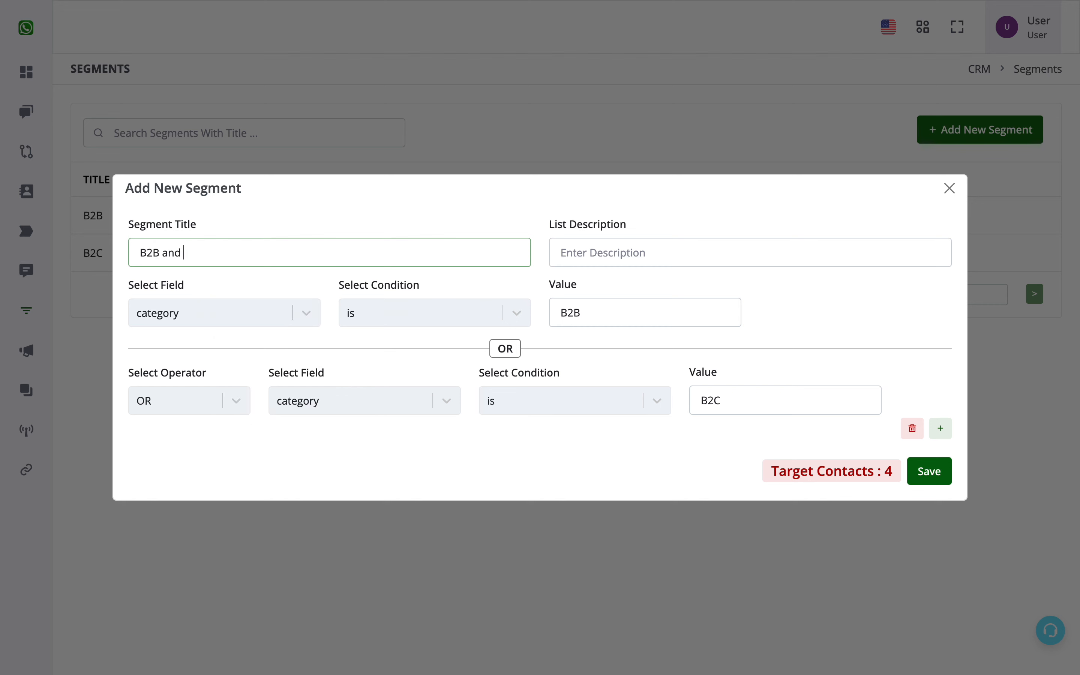
pyautogui.click(931, 472)
pyautogui.click(534, 408)
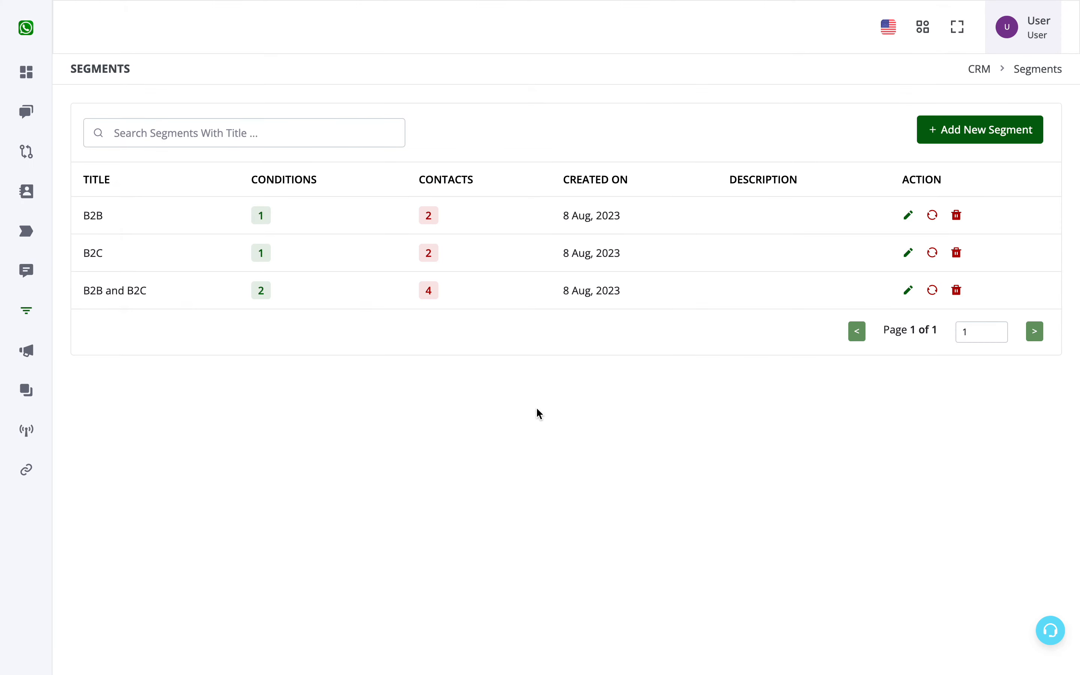
# Create a new campaign named Test
pyautogui.moveTo(2, 248)
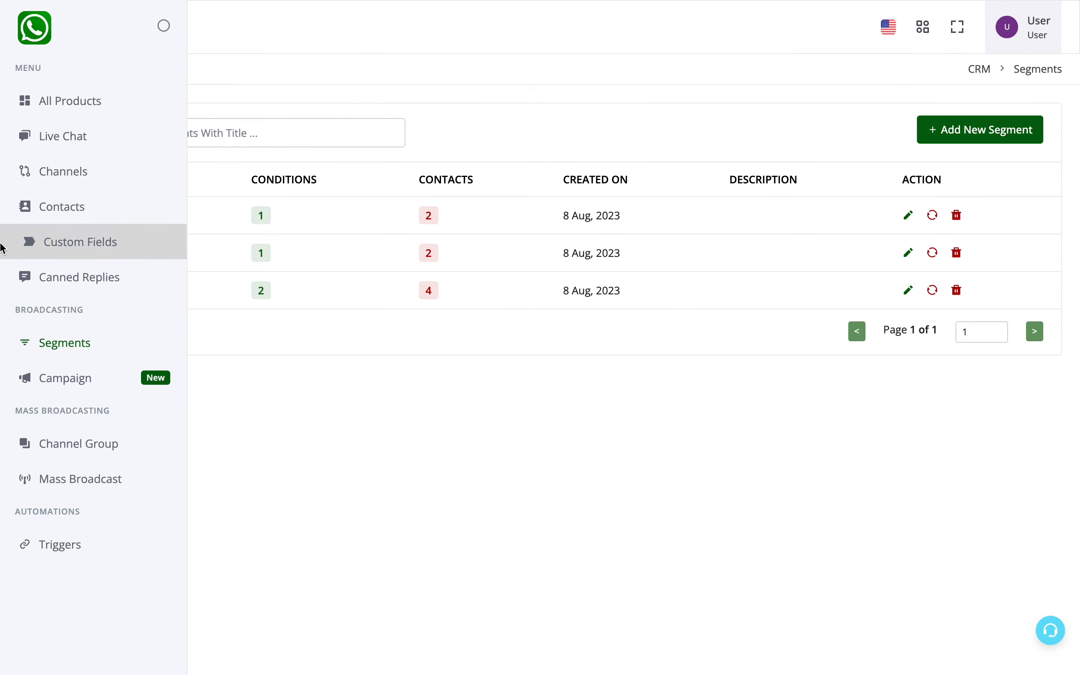
pyautogui.click(46, 383)
pyautogui.click(969, 131)
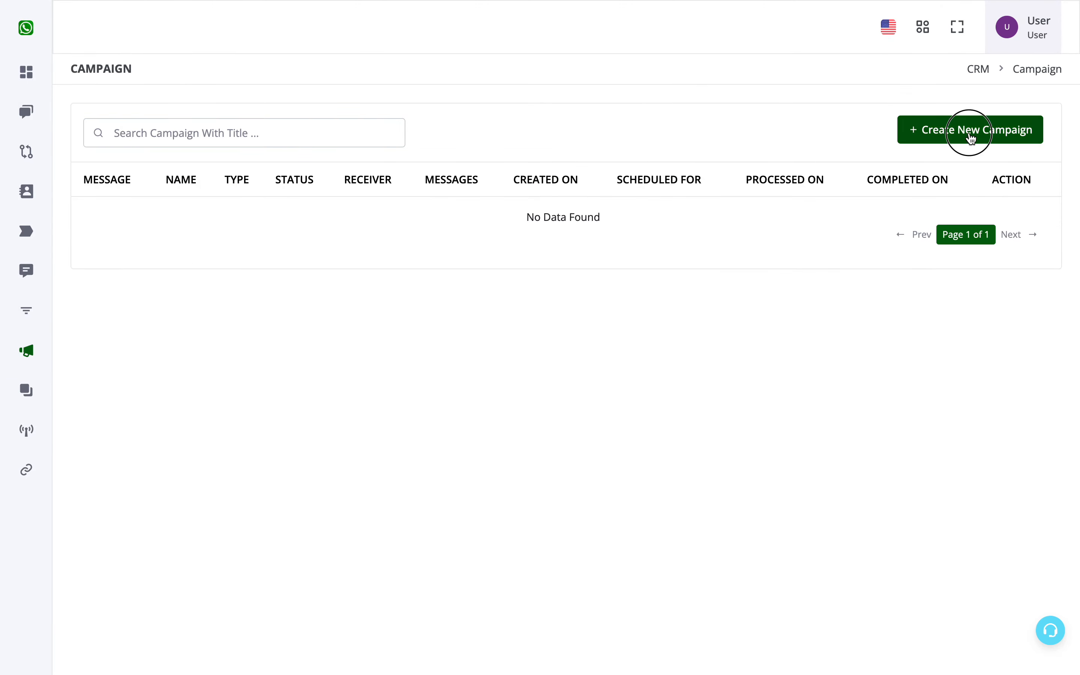
pyautogui.click(441, 129)
pyautogui.write('Test')
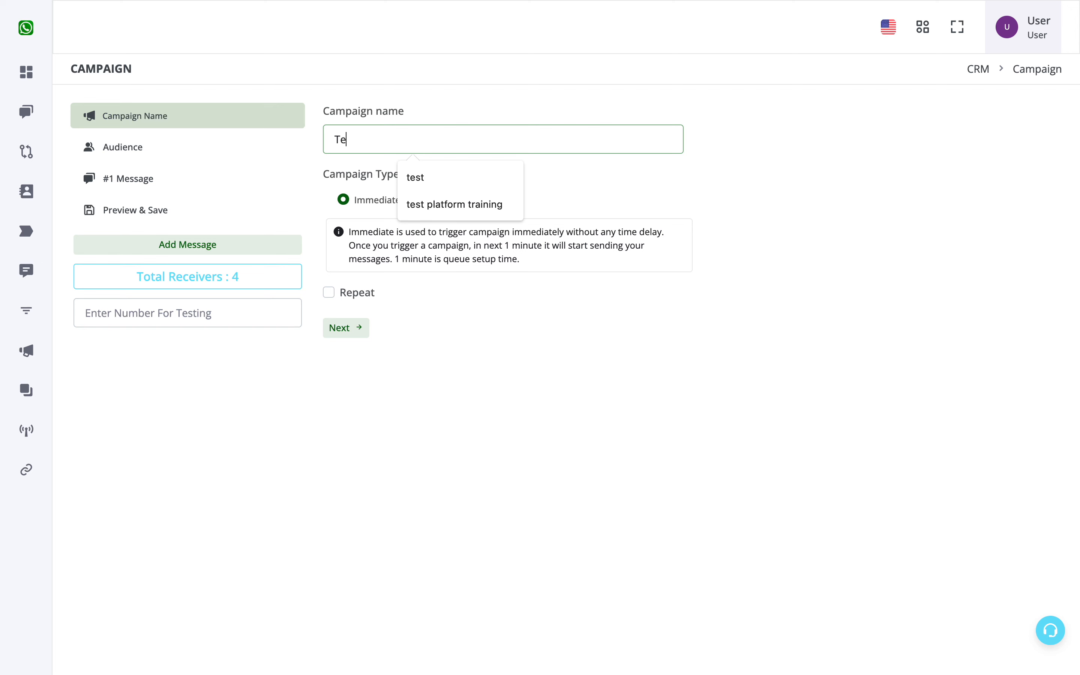
pyautogui.click(533, 355)
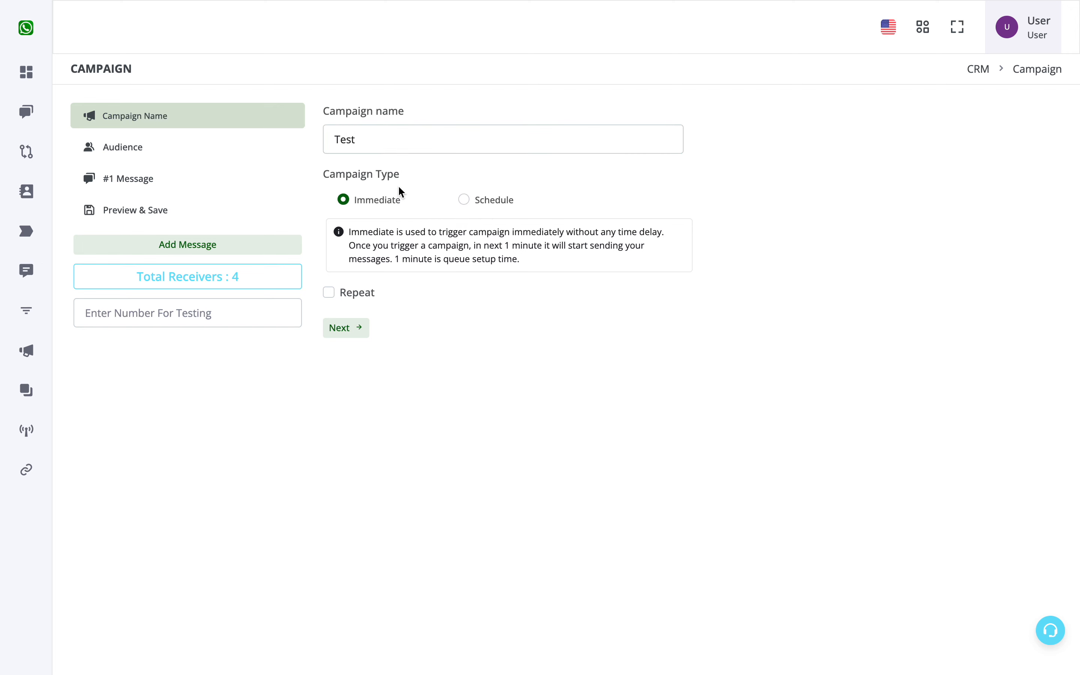
# Make the campaign audience Segmented, load the conditions of the B2C segment and continue to the message
pyautogui.click(186, 147)
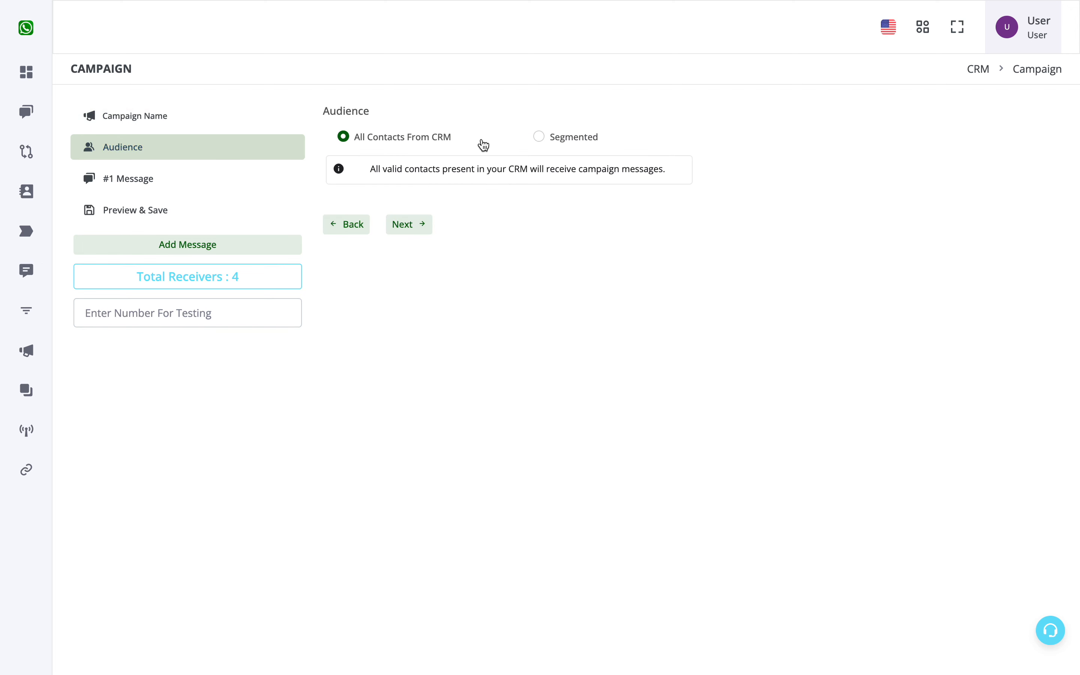
pyautogui.click(569, 140)
pyautogui.click(470, 267)
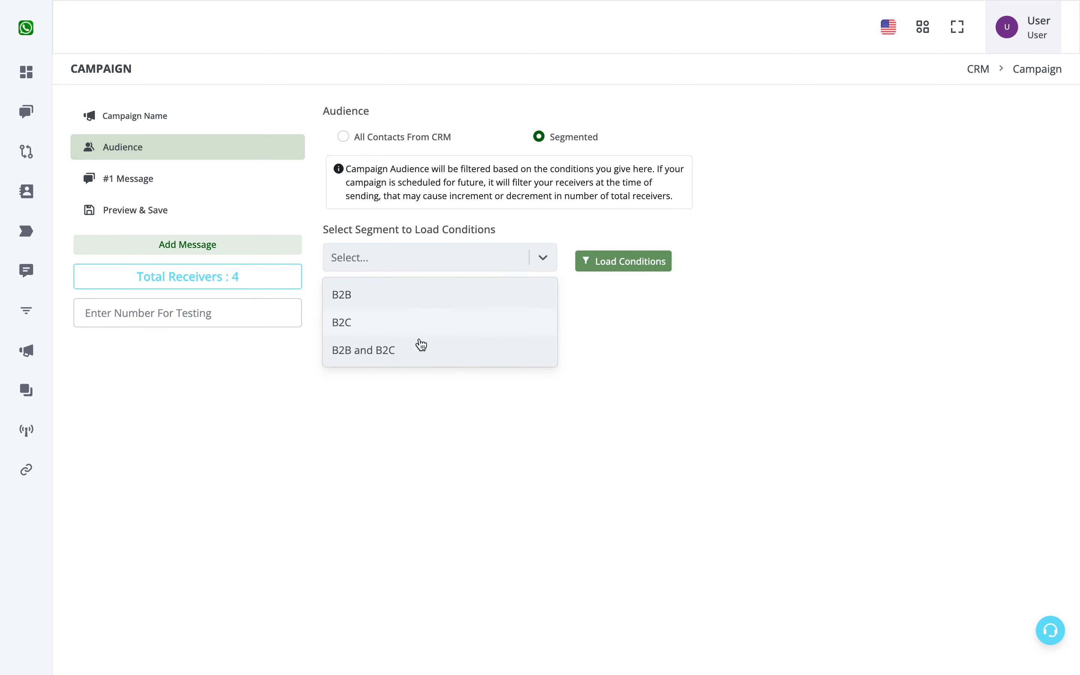
pyautogui.click(398, 324)
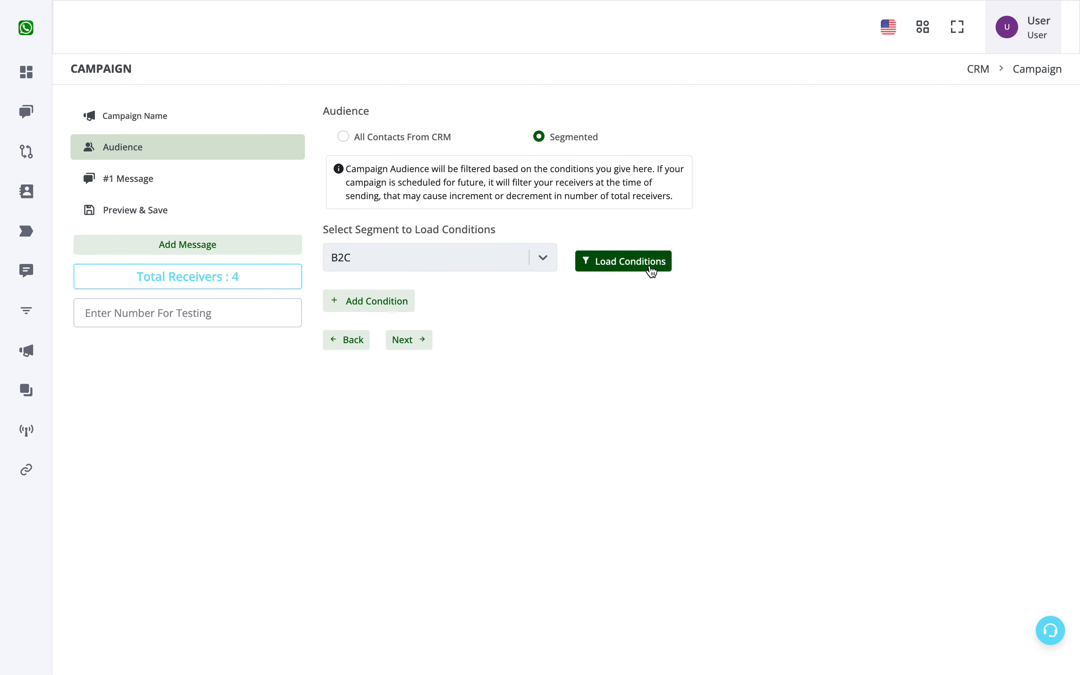
pyautogui.click(652, 270)
pyautogui.click(409, 400)
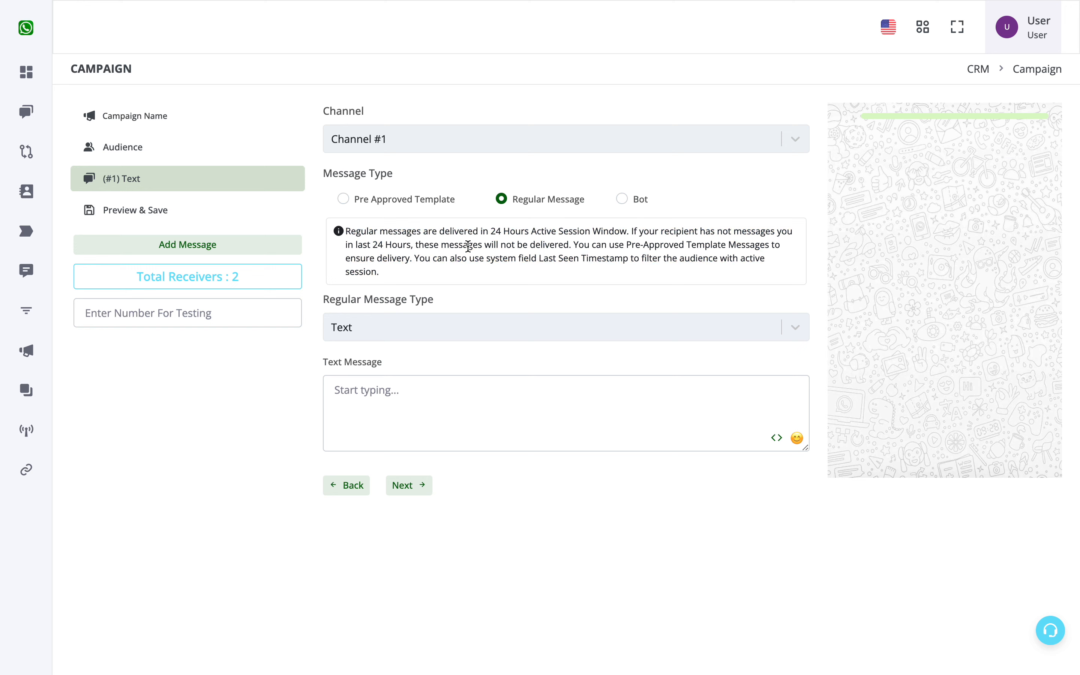
# Set the message type to Pre Approved Template, sync the templates and choose test alert 3_en
pyautogui.click(344, 199)
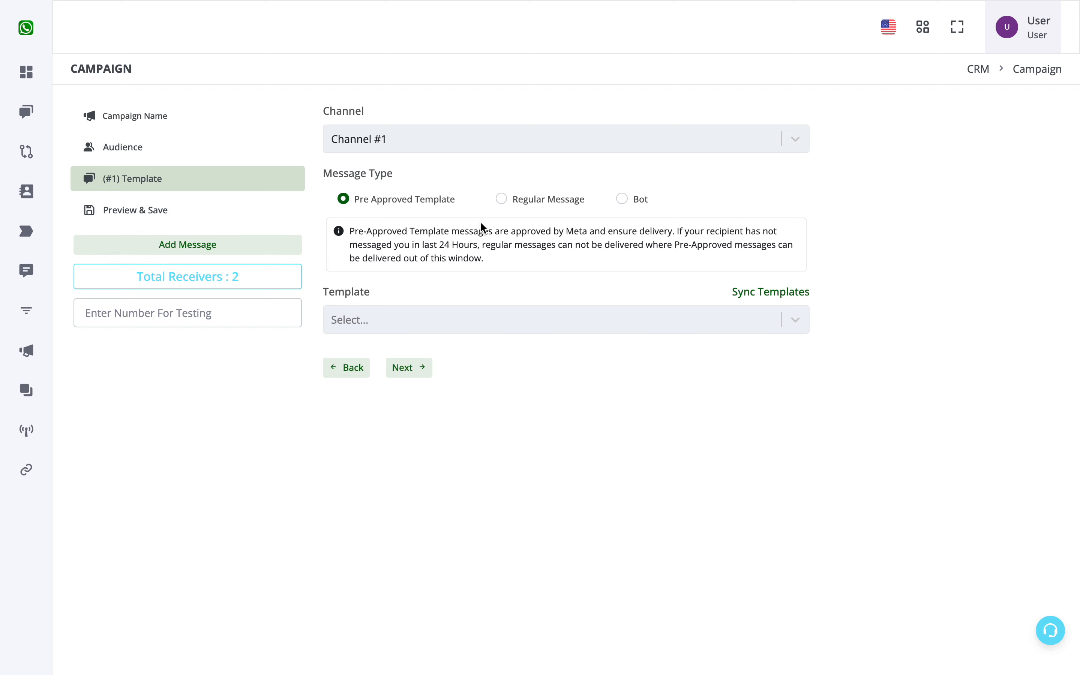
pyautogui.click(509, 320)
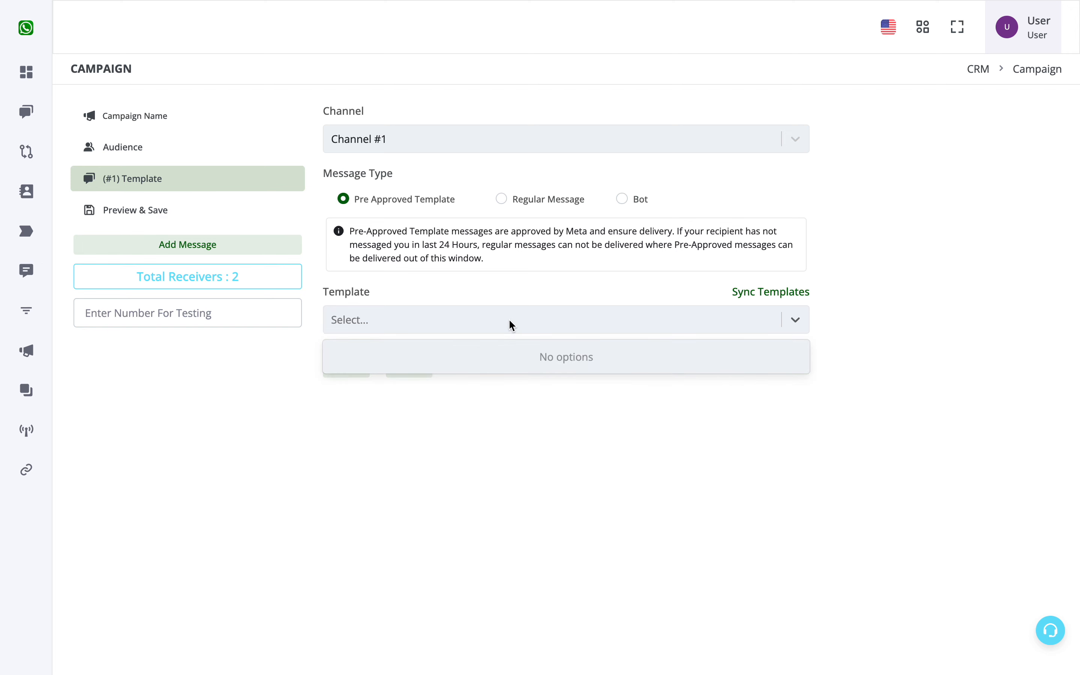
pyautogui.click(771, 291)
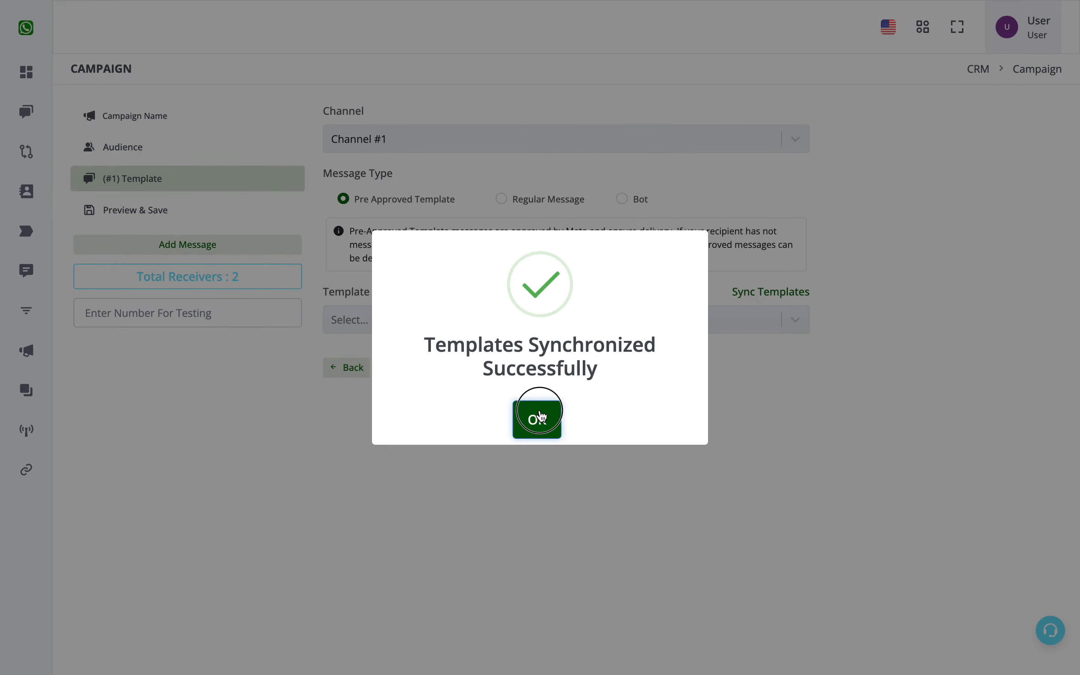
pyautogui.click(540, 416)
pyautogui.click(554, 319)
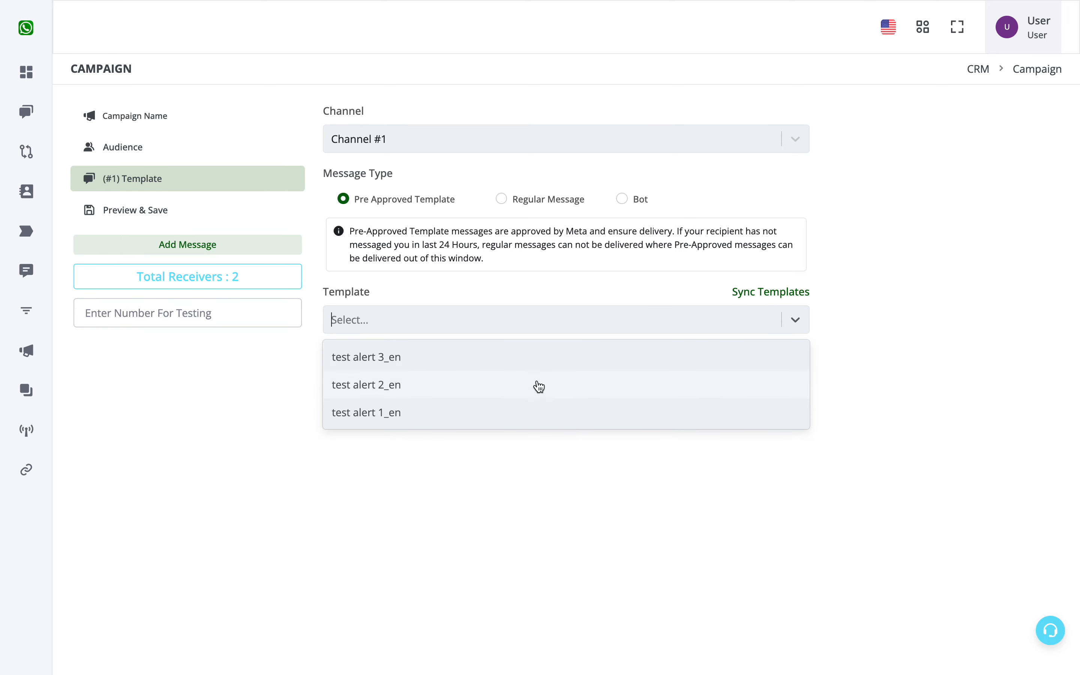
pyautogui.click(556, 364)
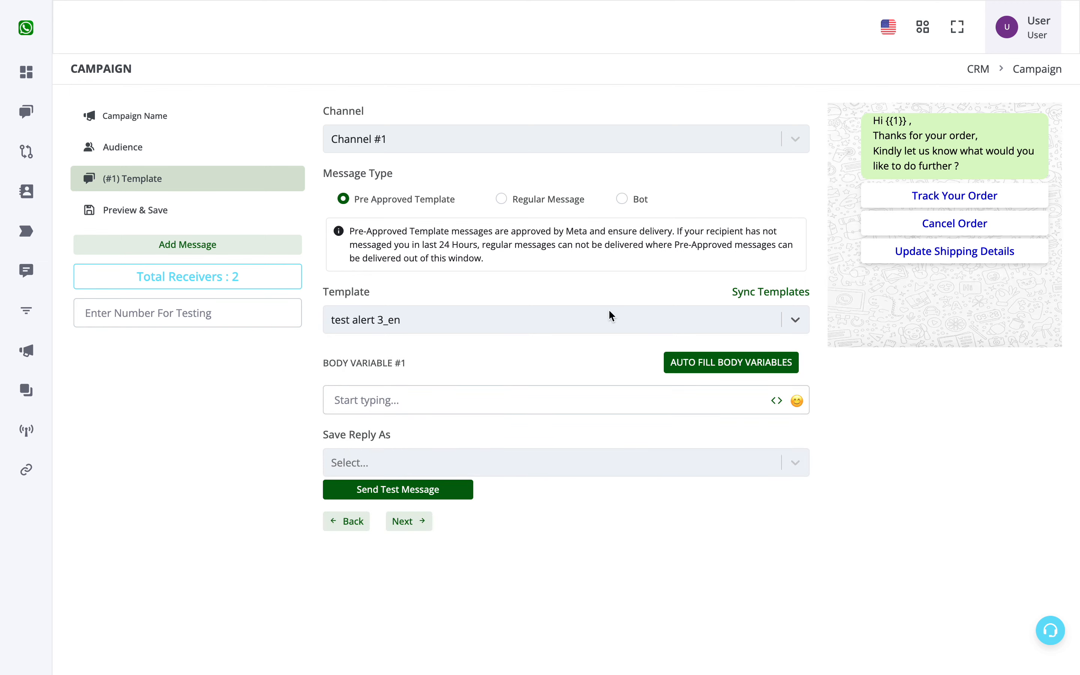
# Try "Sir / Mam" as fixed text for body variable #1 and clear it again
pyautogui.click(393, 402)
pyautogui.write('Sir / Mam')
pyautogui.moveTo(334, 401); pyautogui.dragTo(393, 407)
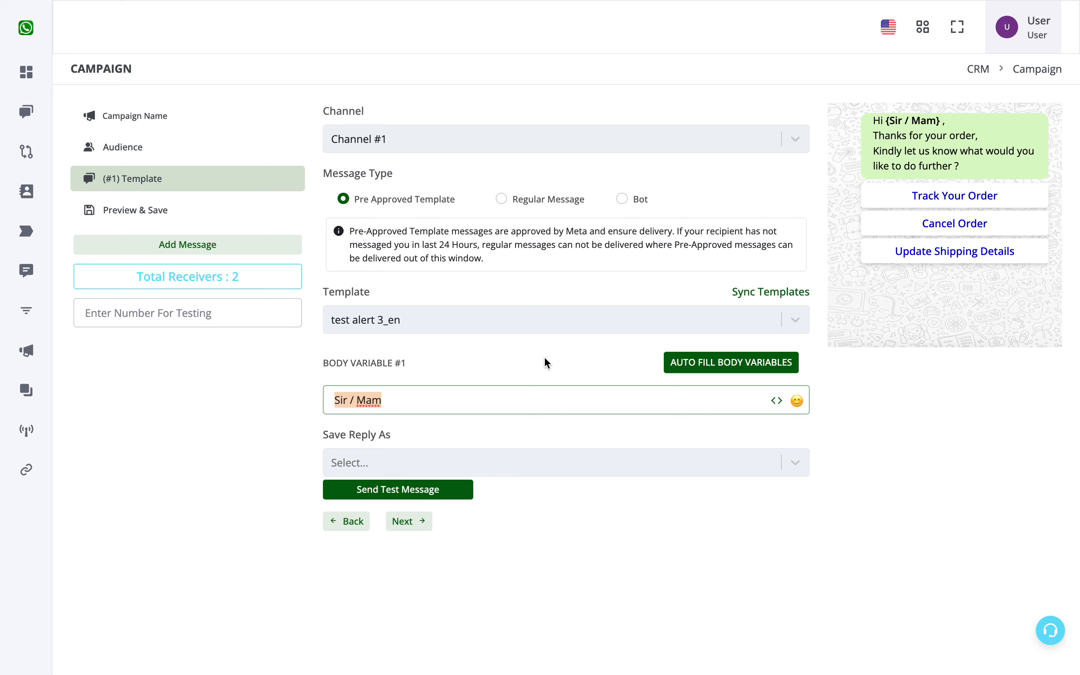
pyautogui.press('BackSpace')
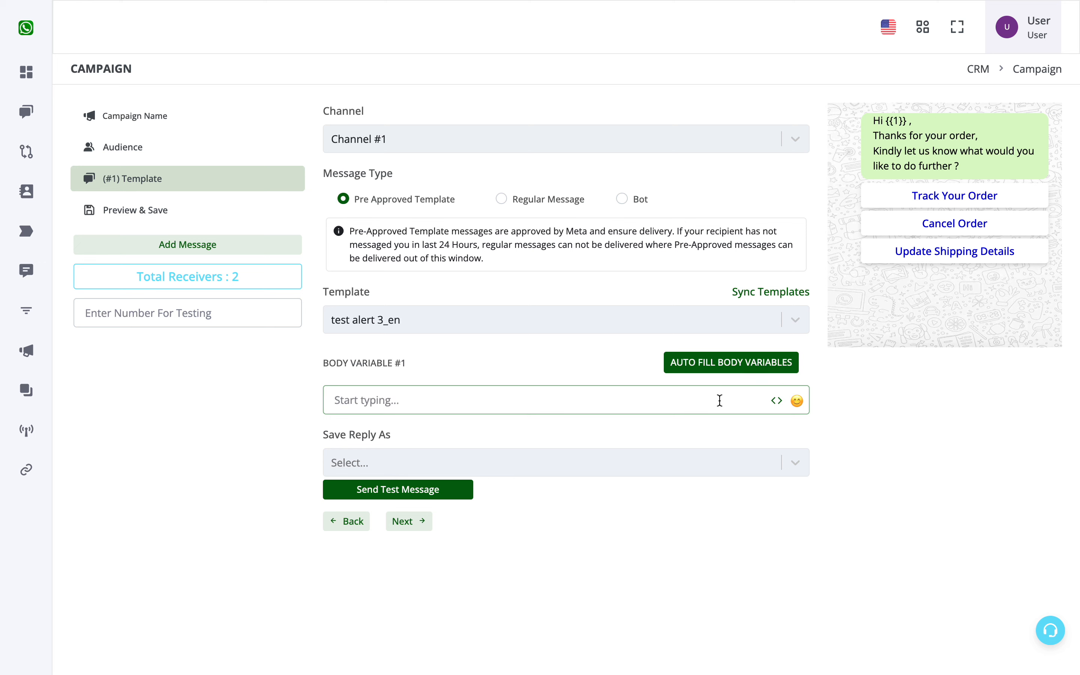
# Fill body variable #1 with the {{chat_name}} variable and check it in the message preview
pyautogui.click(777, 401)
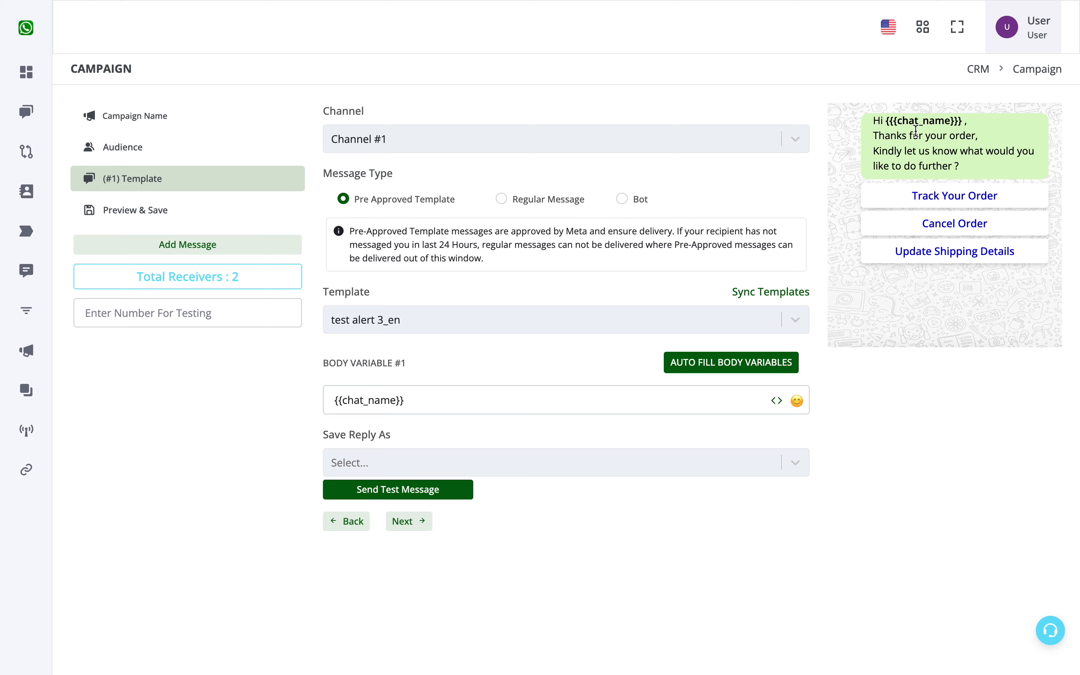
pyautogui.moveTo(887, 120); pyautogui.dragTo(961, 115)
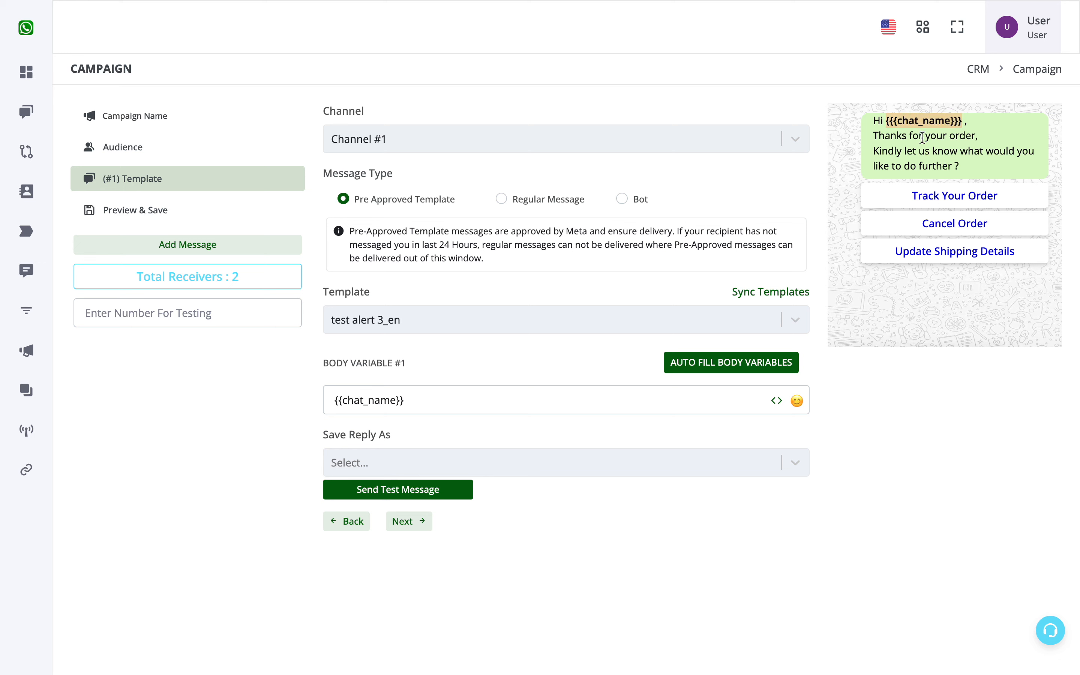
# Add a second campaign message on Channel #1 as a Pre Approved Template using test alert 2_en
pyautogui.click(187, 244)
pyautogui.click(449, 142)
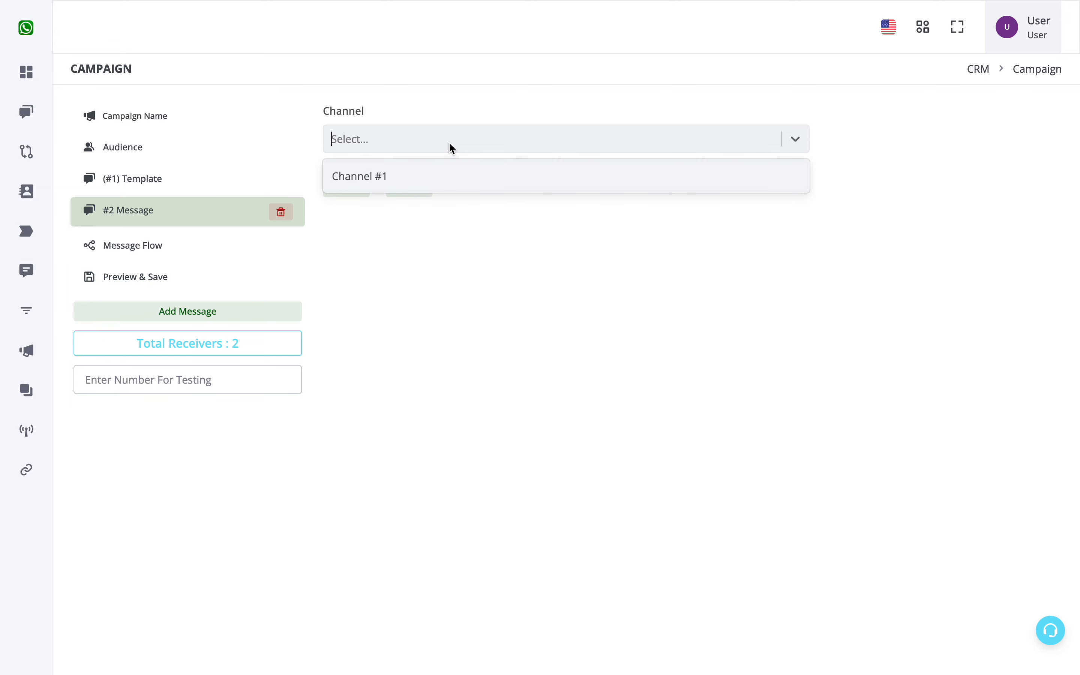
pyautogui.click(449, 183)
pyautogui.click(430, 211)
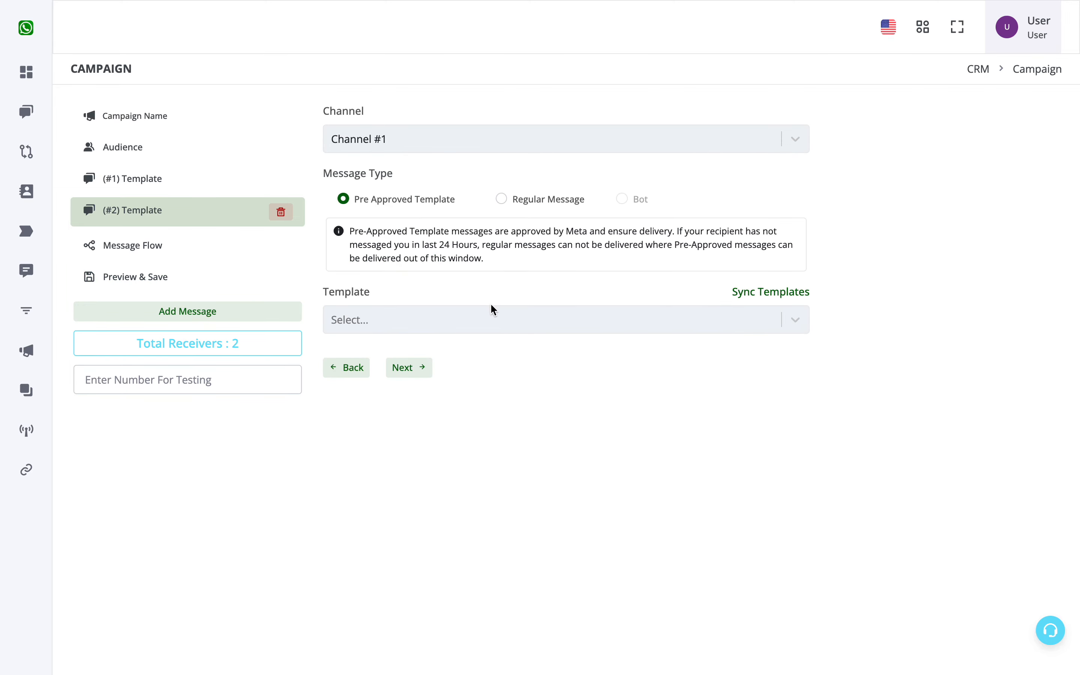
pyautogui.click(495, 312)
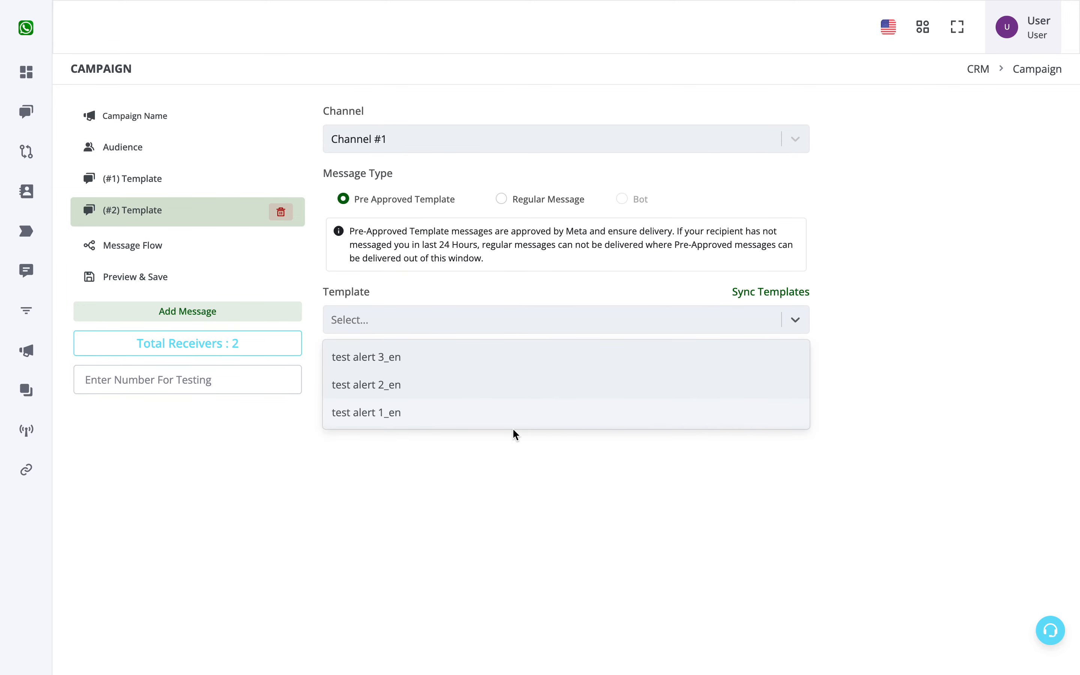
pyautogui.click(510, 385)
# Fill the second message's body variable #1 with {{chat_name}} and body variable #2 with {{order_number}}
pyautogui.click(489, 405)
pyautogui.click(509, 462)
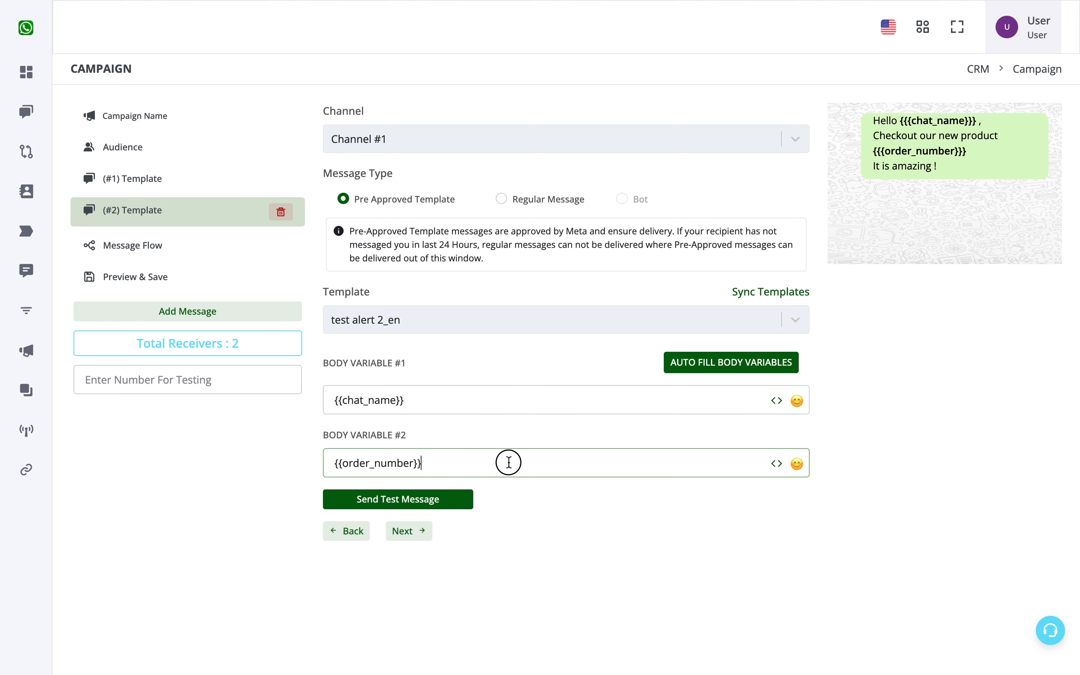
pyautogui.click(463, 406)
# Enter a phone number for testing the campaign and check it from the first message
pyautogui.click(249, 389)
pyautogui.write('91999999999')
pyautogui.click(132, 178)
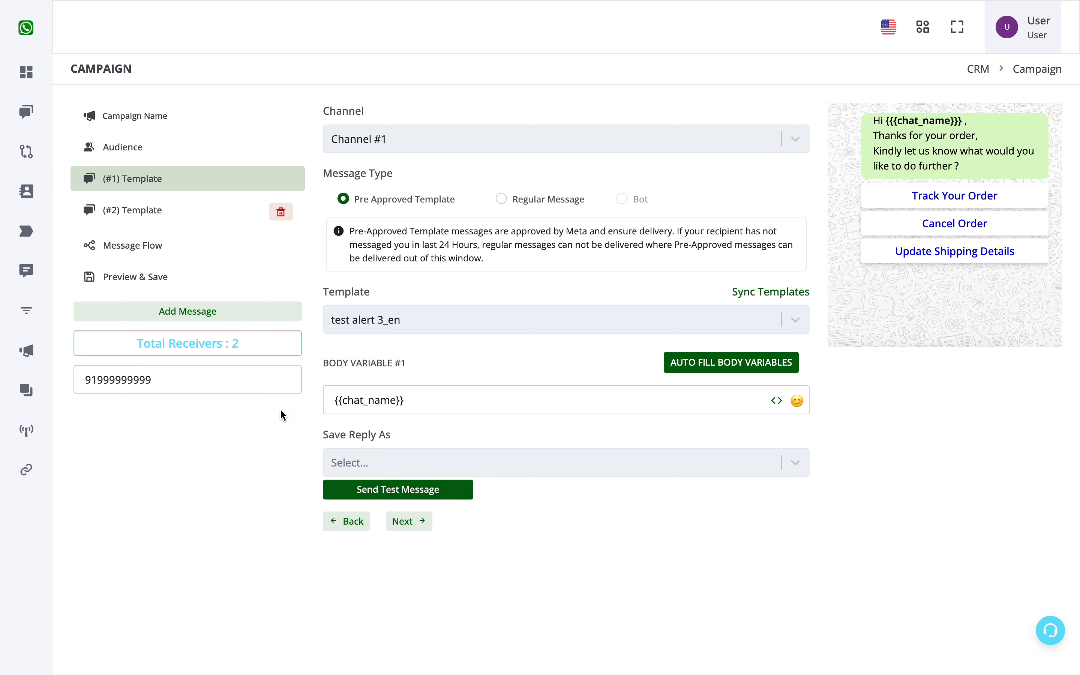
pyautogui.doubleClick(268, 391)
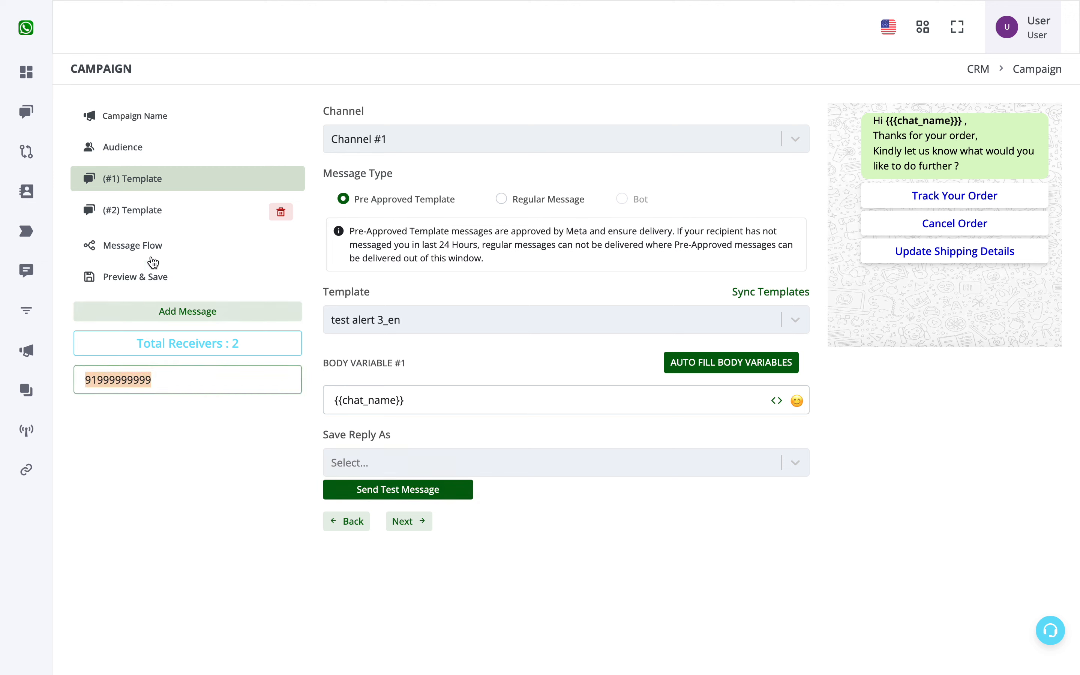
# Compare the previews of the first and second template messages, examining the personalised name variable
pyautogui.click(150, 219)
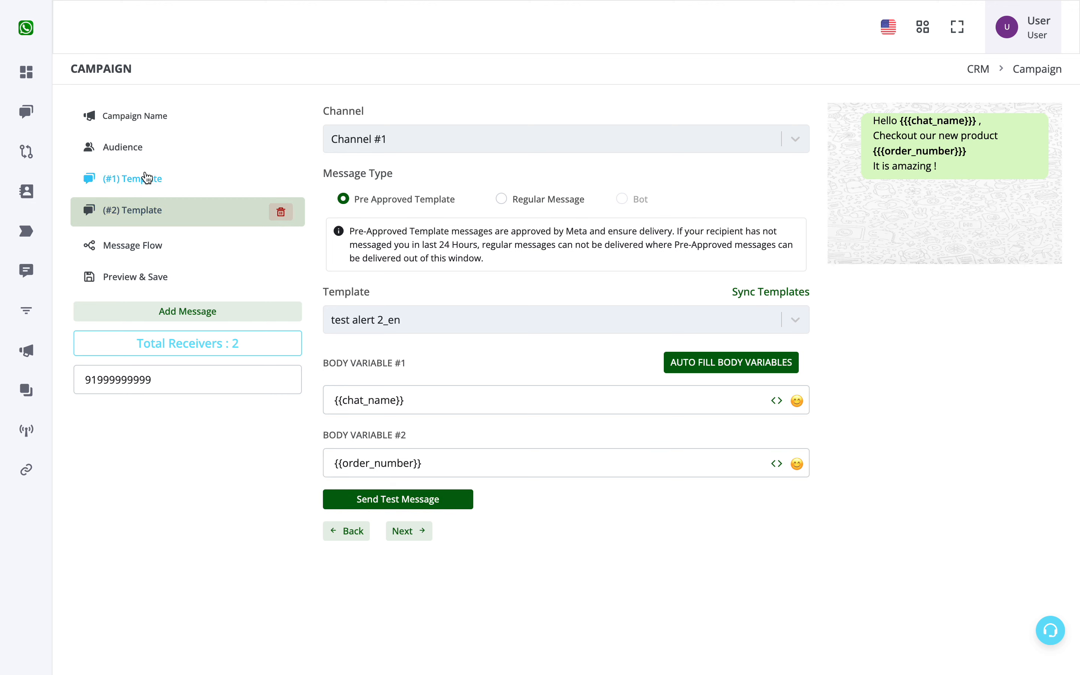
pyautogui.click(154, 187)
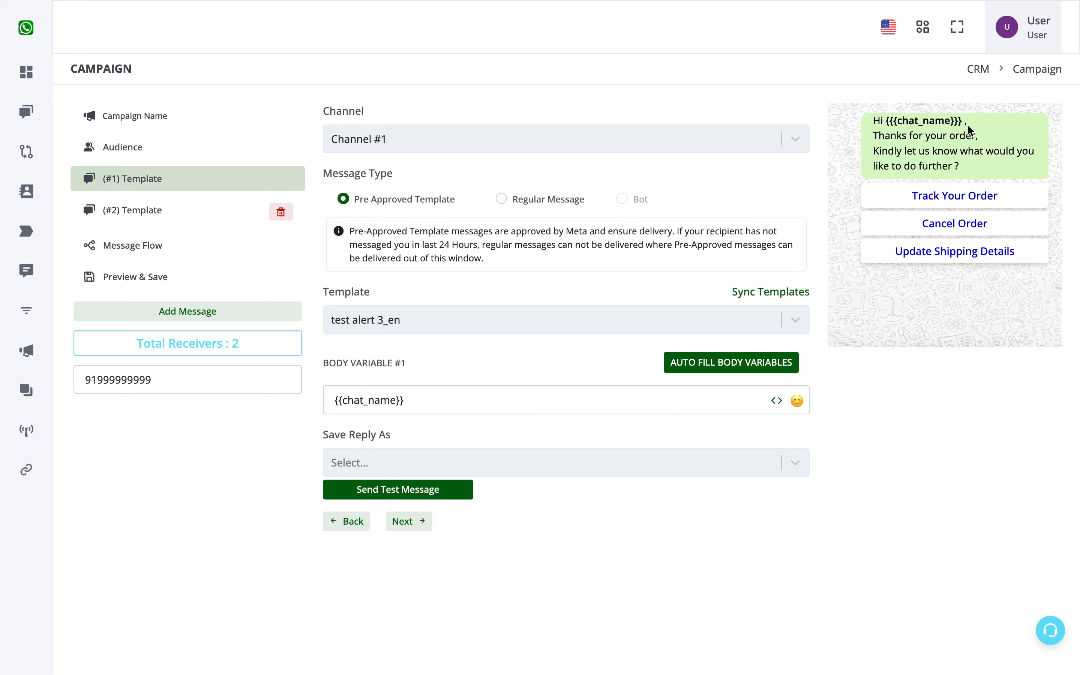
pyautogui.moveTo(964, 121); pyautogui.dragTo(889, 120)
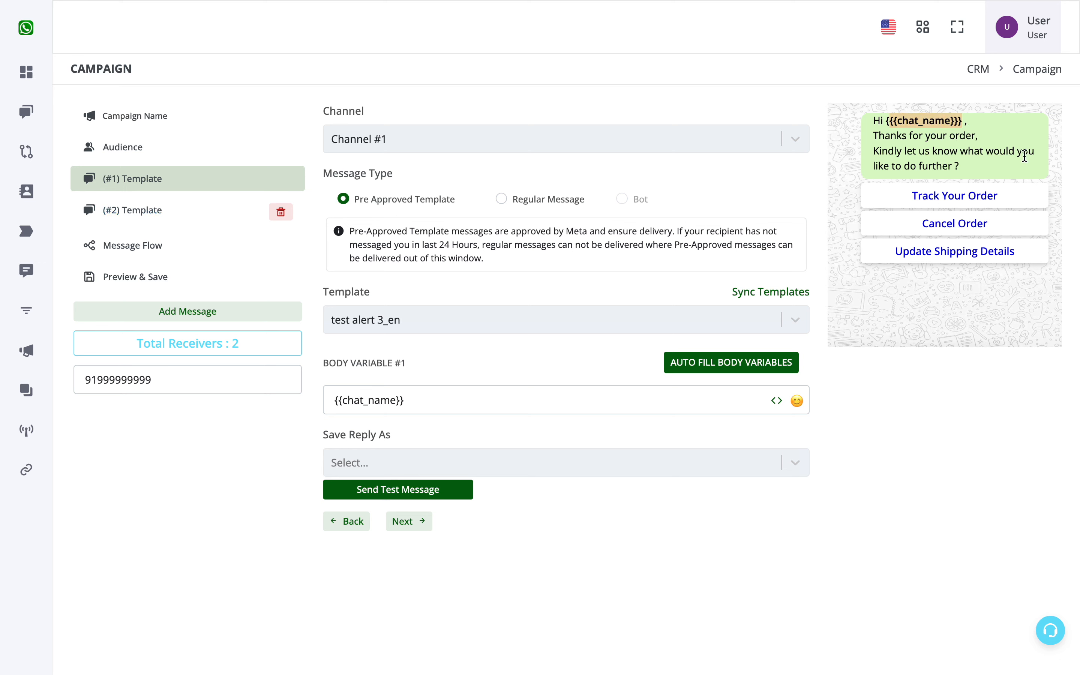
pyautogui.click(194, 224)
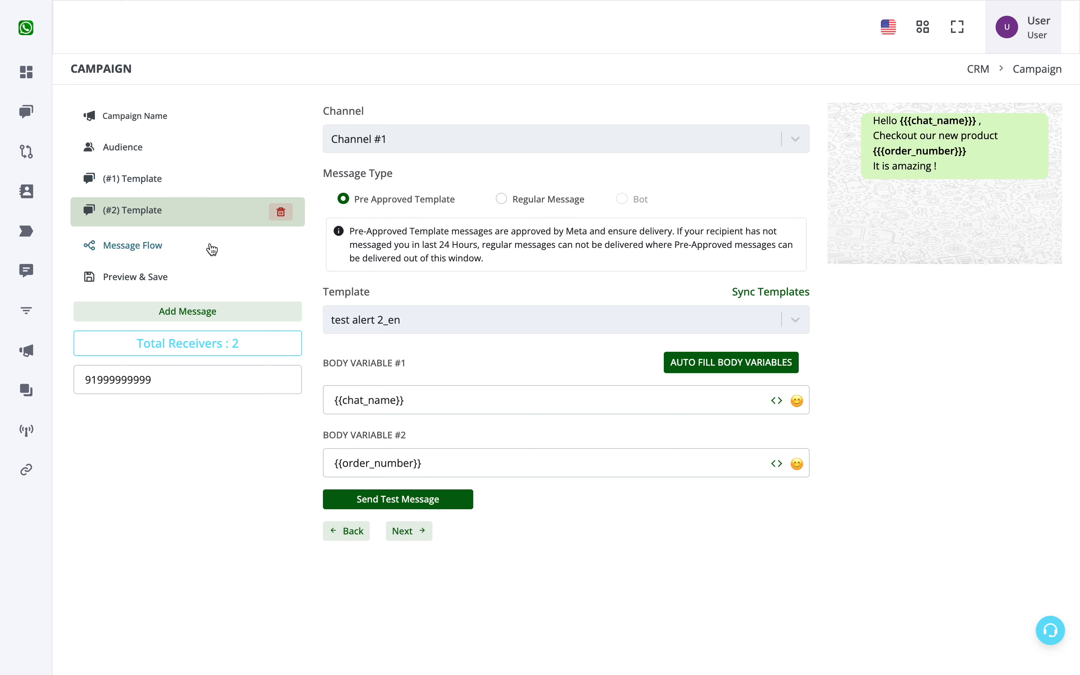
# Set the messaging flow type to One Message to All Contacts and try to proceed to the campaign's preview and save
pyautogui.click(167, 250)
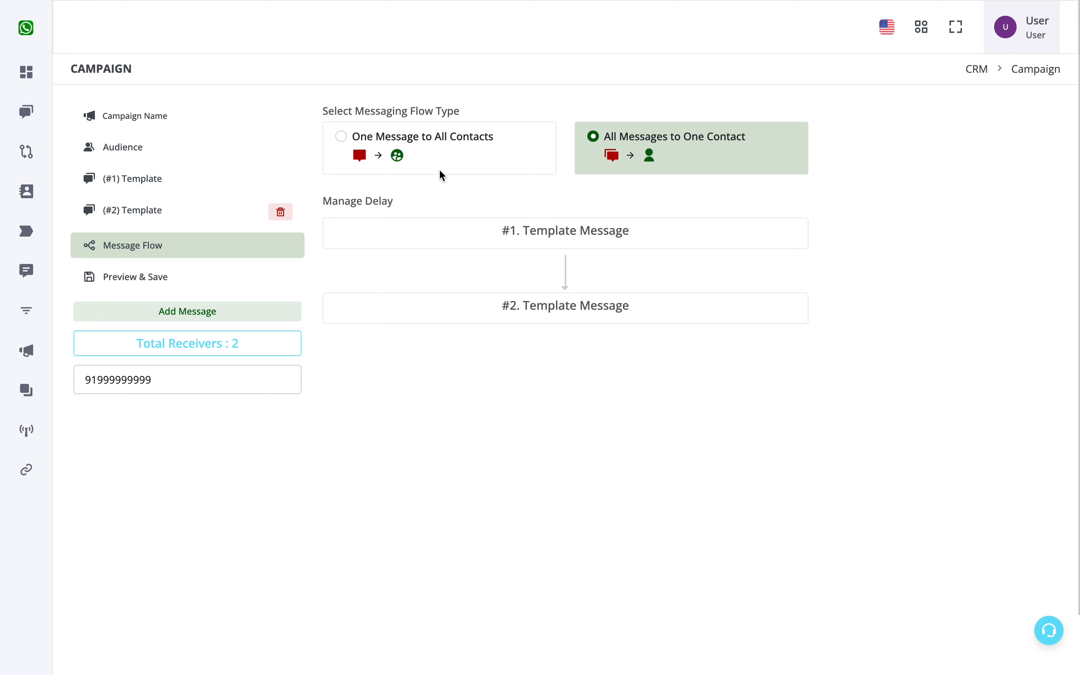
pyautogui.click(365, 138)
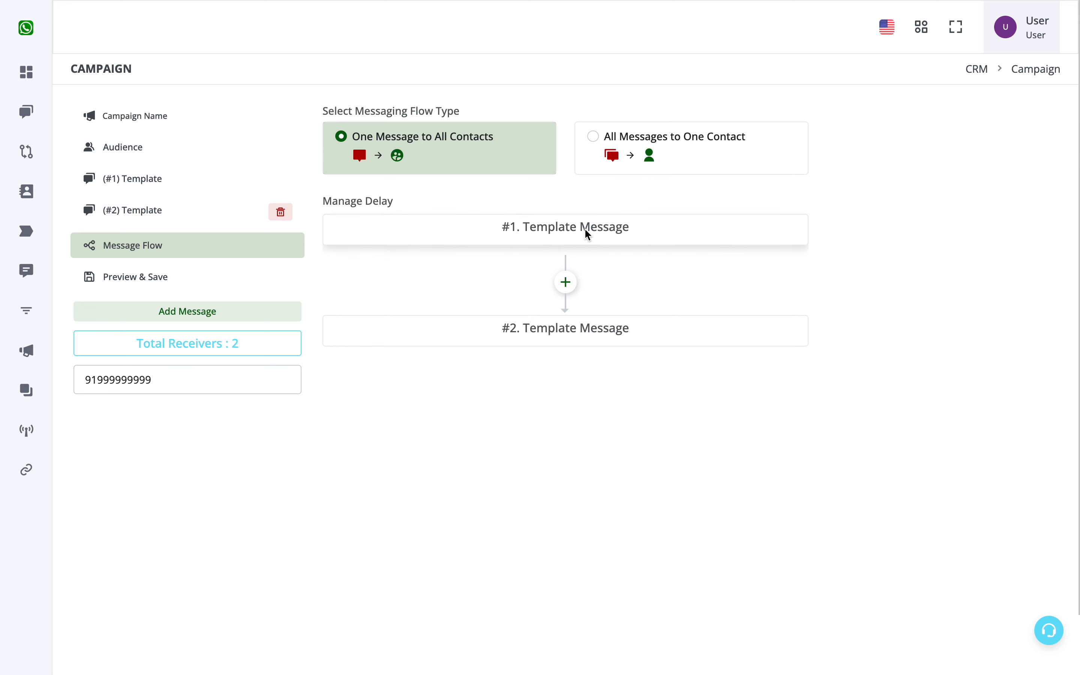
pyautogui.click(135, 277)
pyautogui.click(356, 279)
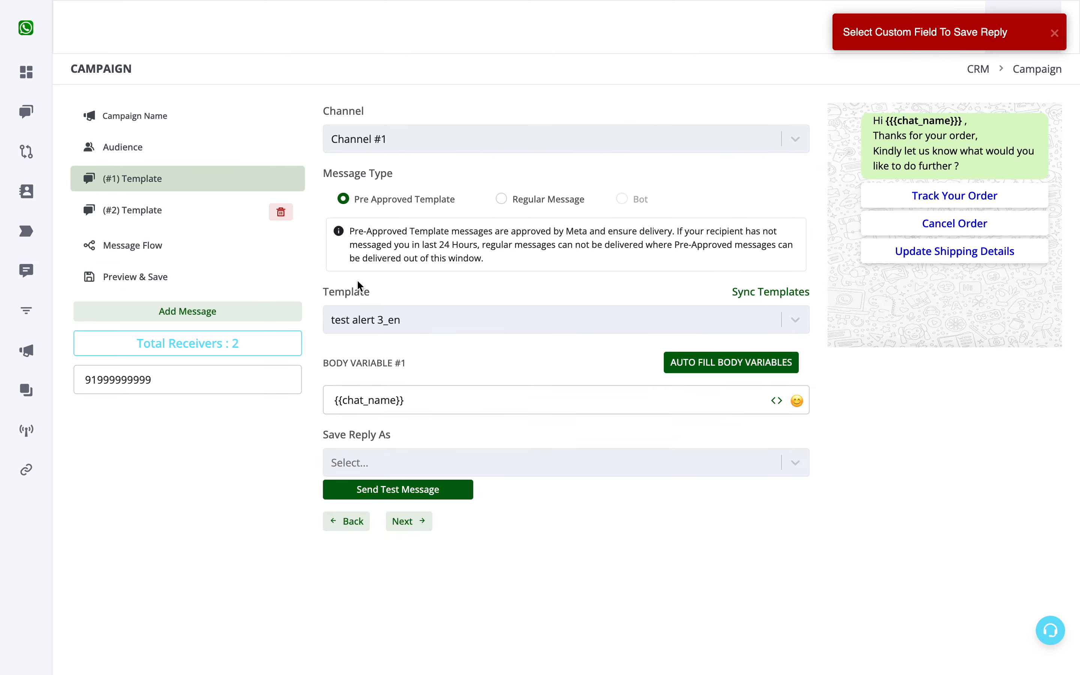